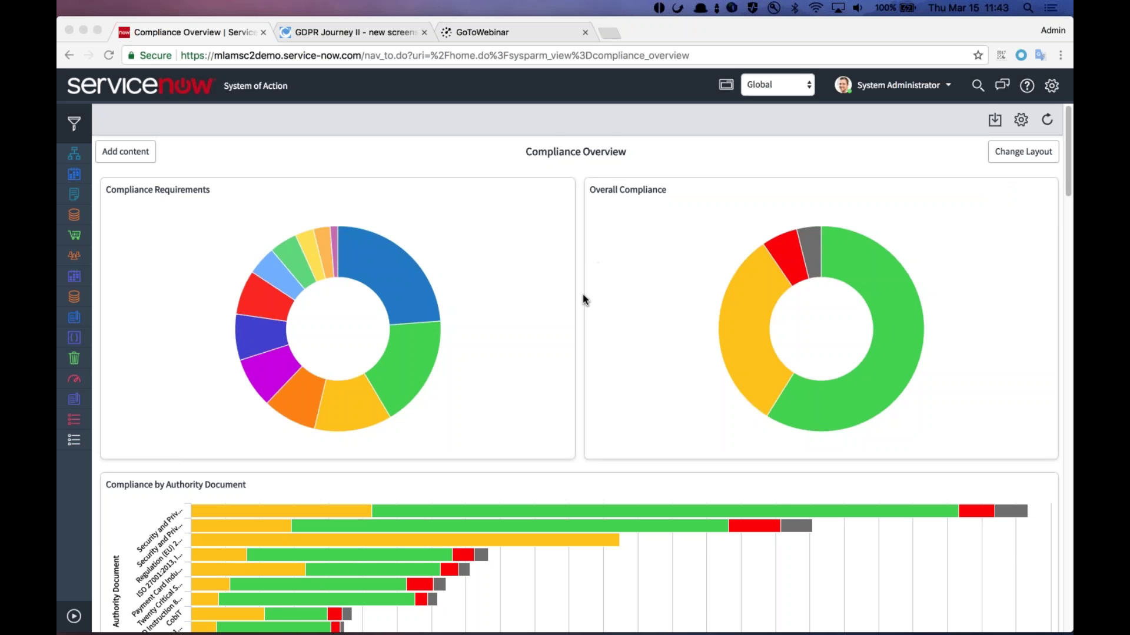
Step: From the Compliance Overview, open the citation-to-control records for Regulation (EU) 2016/679 under Privacy protection for information and data with empty status
{"action": "scroll", "coordinate": [590, 252], "scroll_direction": "down", "scroll_amount": 3}
{"action": "scroll", "coordinate": [590, 254], "scroll_direction": "down", "scroll_amount": 1}
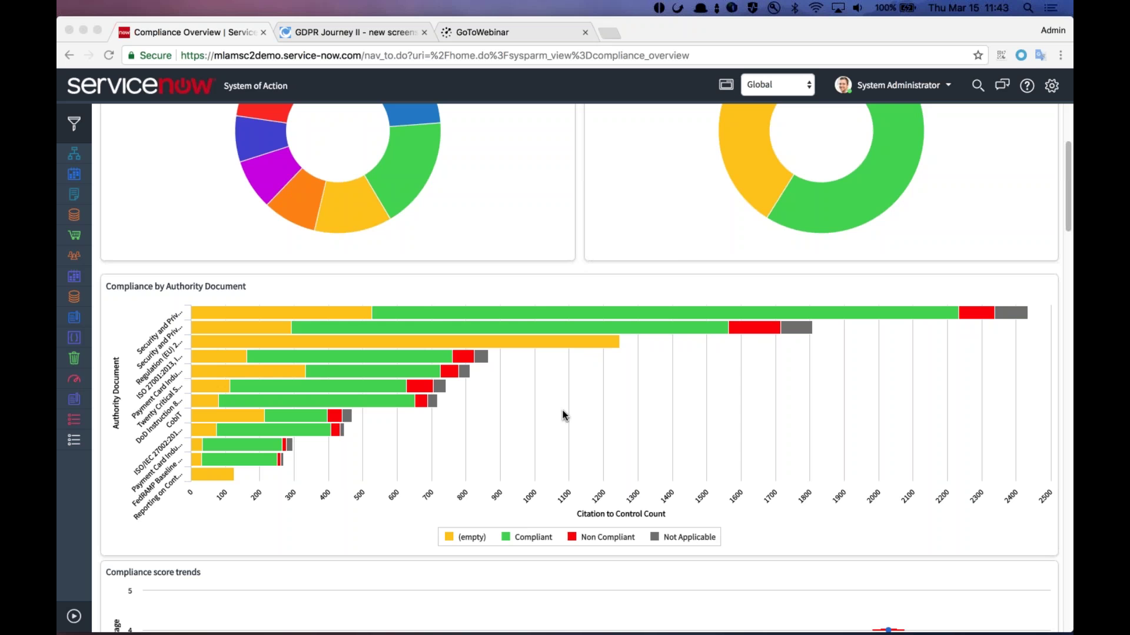
{"action": "scroll", "coordinate": [564, 415], "scroll_direction": "down", "scroll_amount": 15}
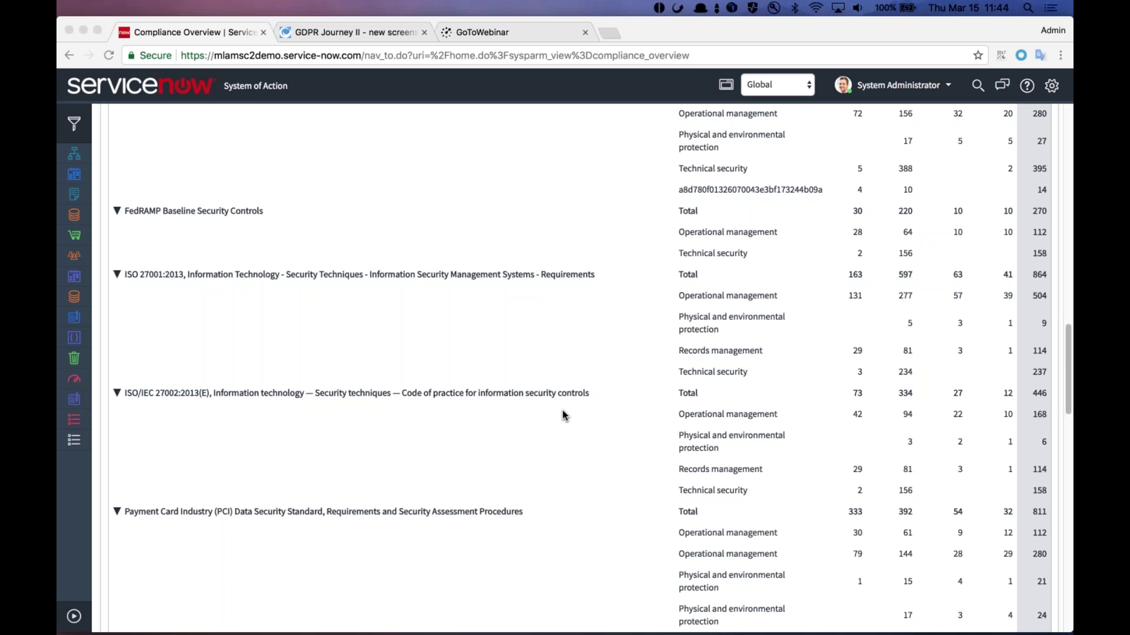
{"action": "scroll", "coordinate": [564, 415], "scroll_direction": "down", "scroll_amount": 8}
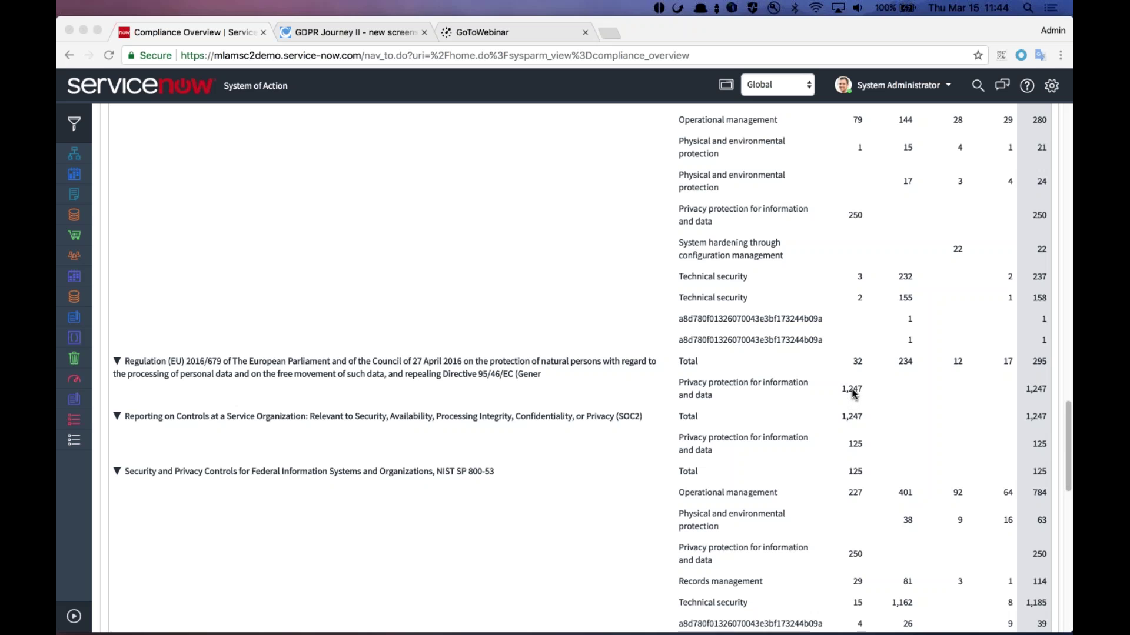
{"action": "left_click", "coordinate": [854, 393]}
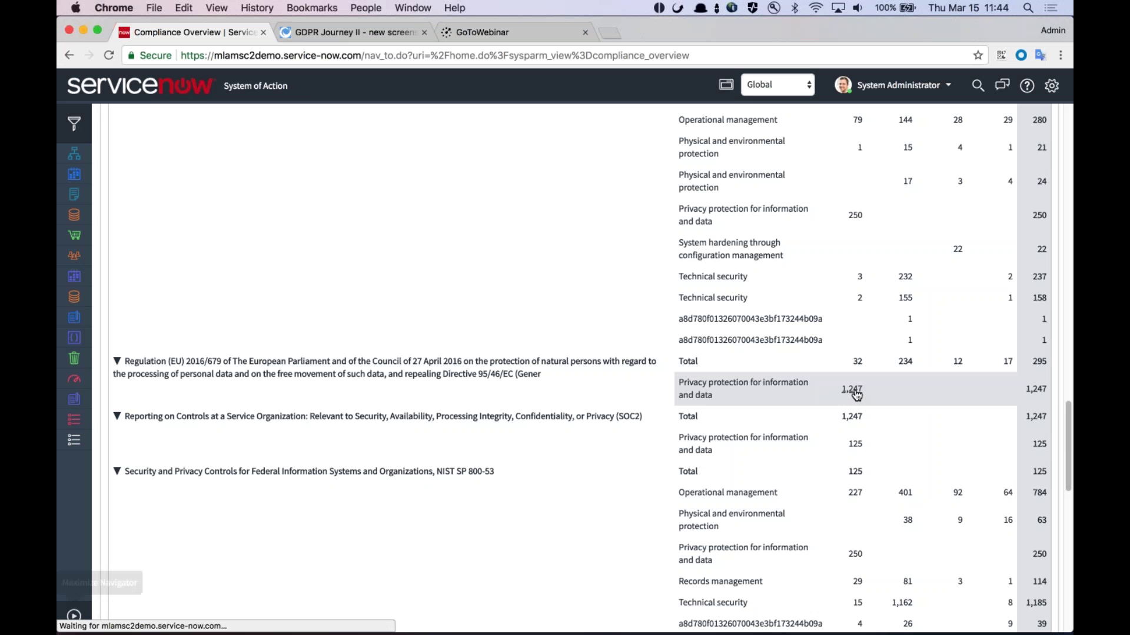
{"action": "mouse_move", "coordinate": [856, 394]}
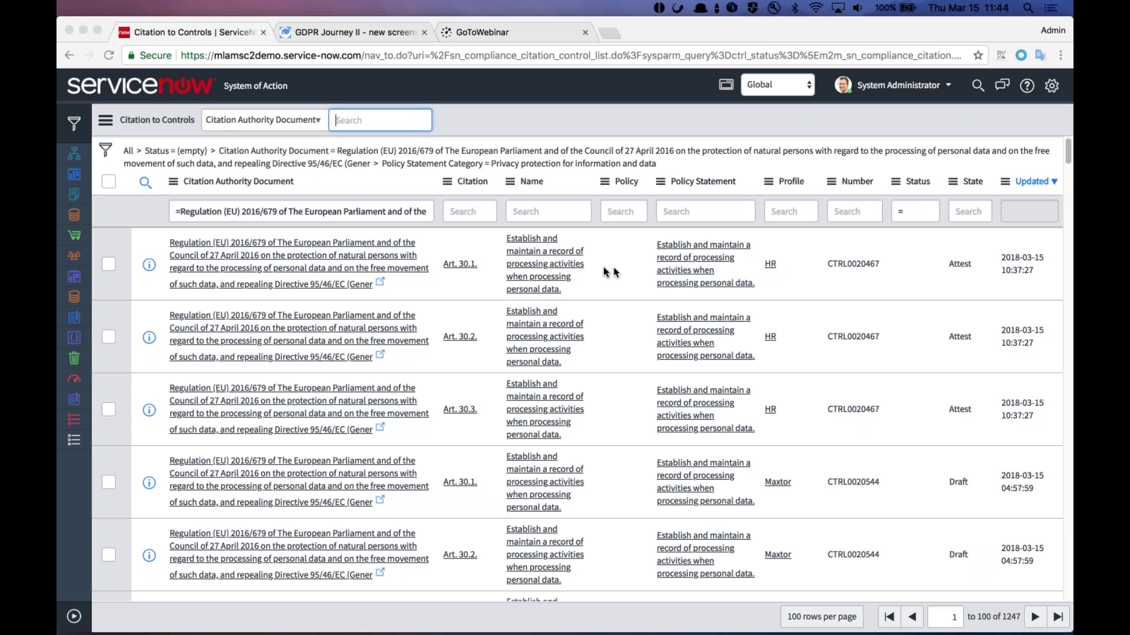
Step: Open the full policy statement record linked to the HR profile's Art. 30.1. citation
{"action": "left_click", "coordinate": [588, 285]}
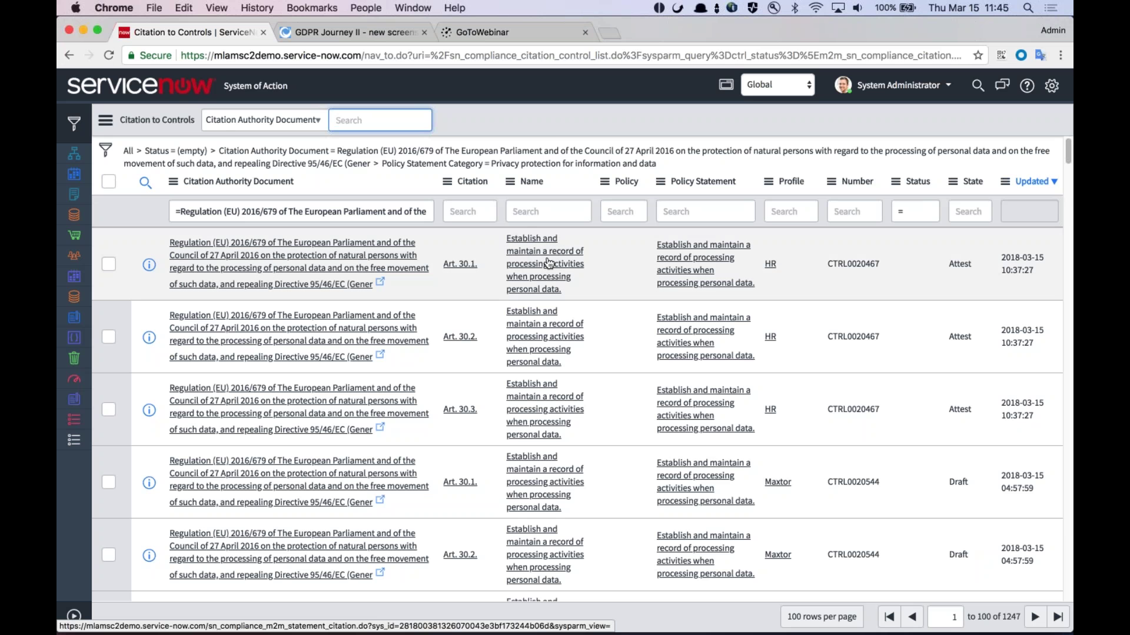
{"action": "left_click", "coordinate": [549, 263]}
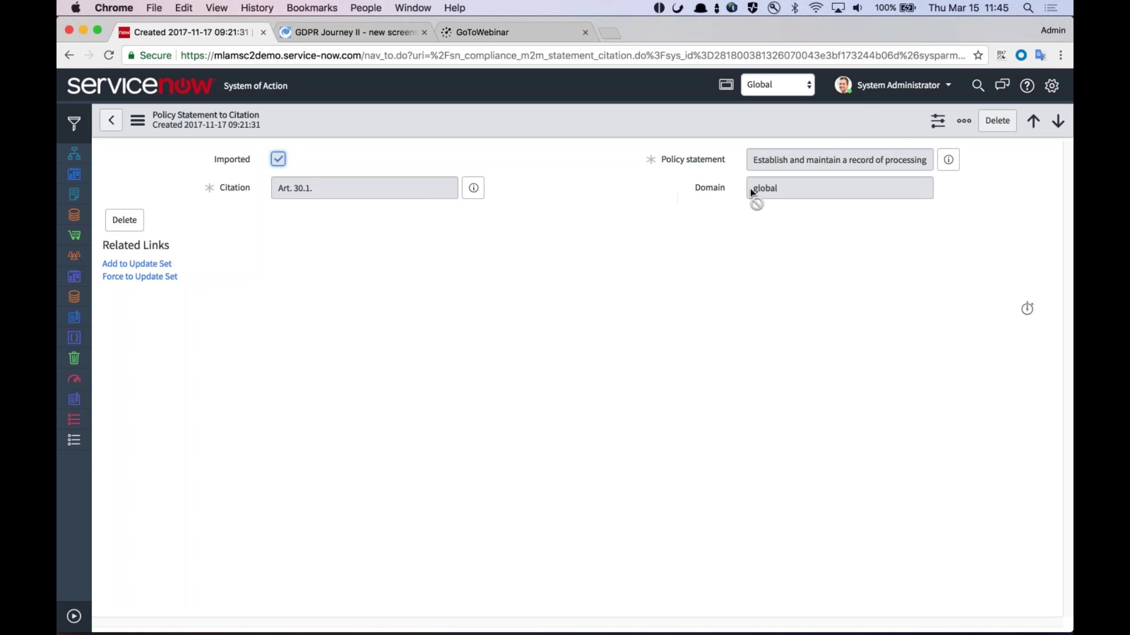
{"action": "left_click", "coordinate": [948, 161]}
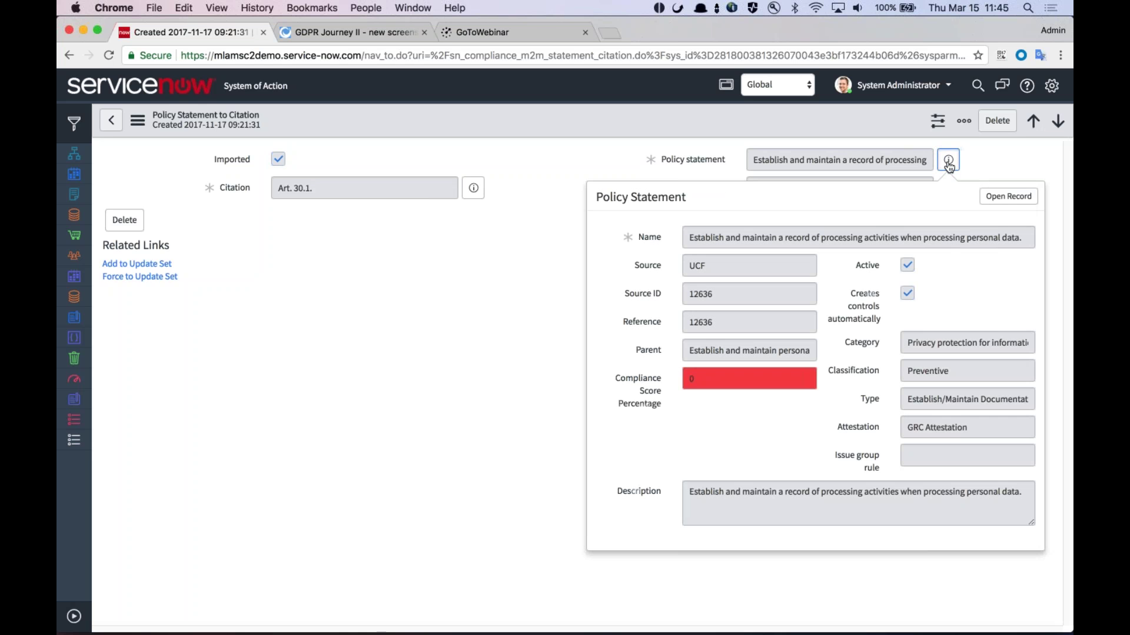
{"action": "left_click", "coordinate": [1008, 198]}
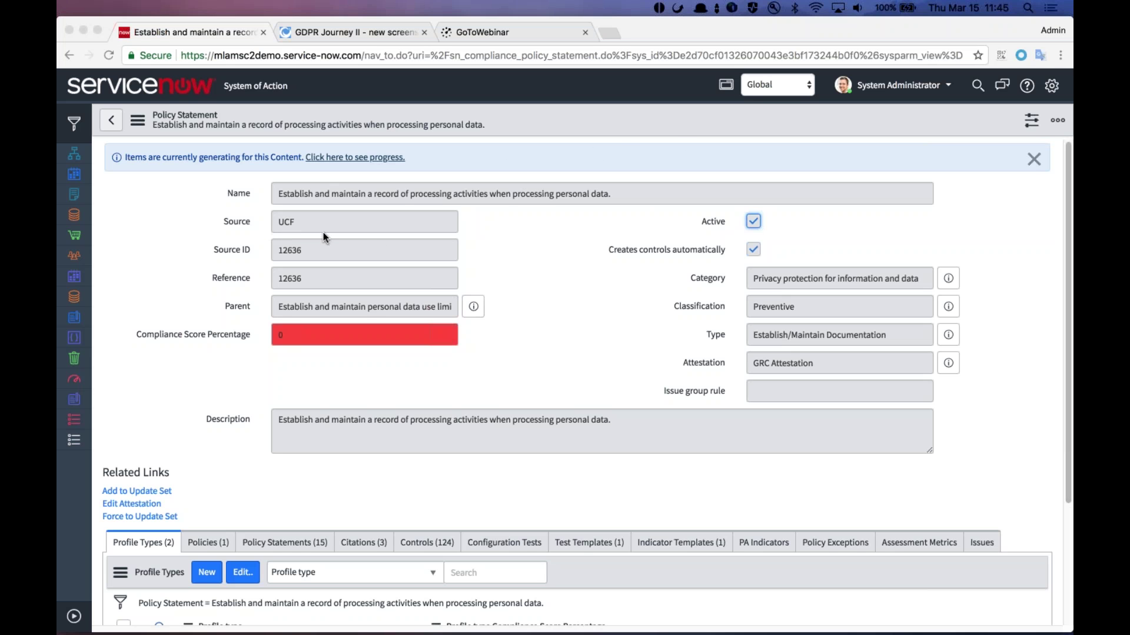
Step: Review the policy statement's details together with its related citations and profile types
{"action": "left_click", "coordinate": [570, 322]}
{"action": "scroll", "coordinate": [570, 321], "scroll_direction": "down", "scroll_amount": 2}
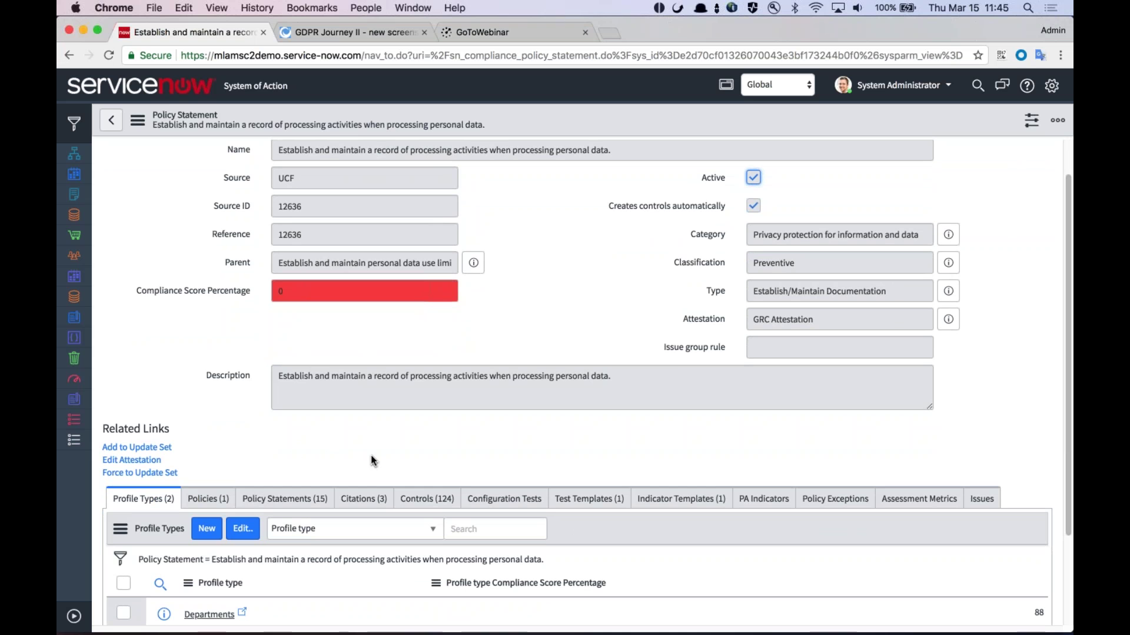
{"action": "scroll", "coordinate": [271, 426], "scroll_direction": "down", "scroll_amount": 3}
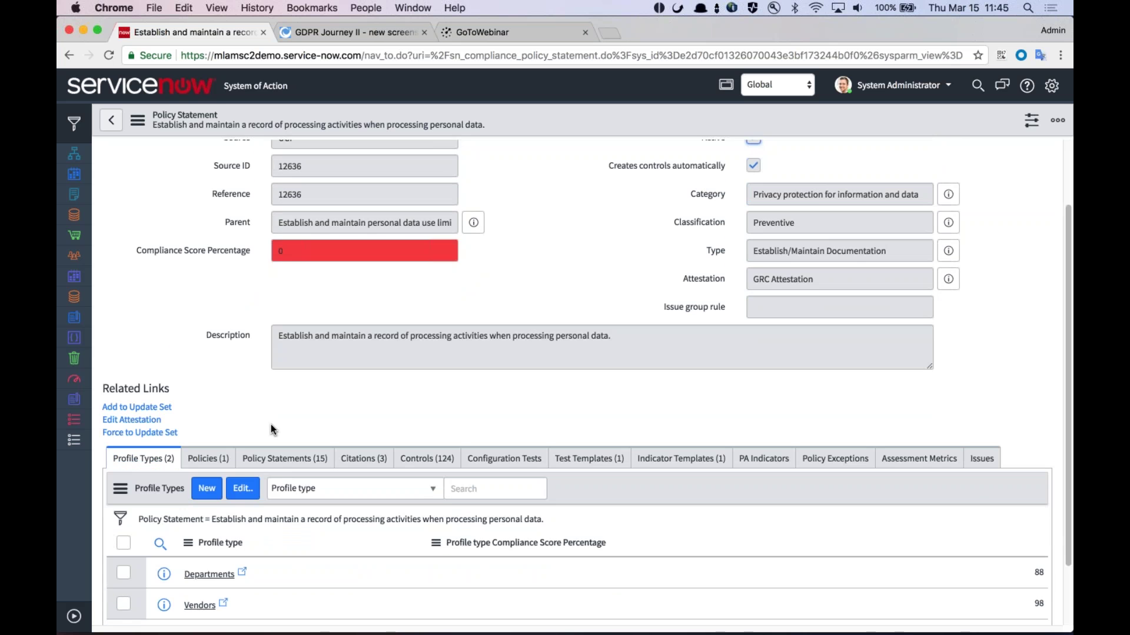
{"action": "left_click", "coordinate": [363, 415]}
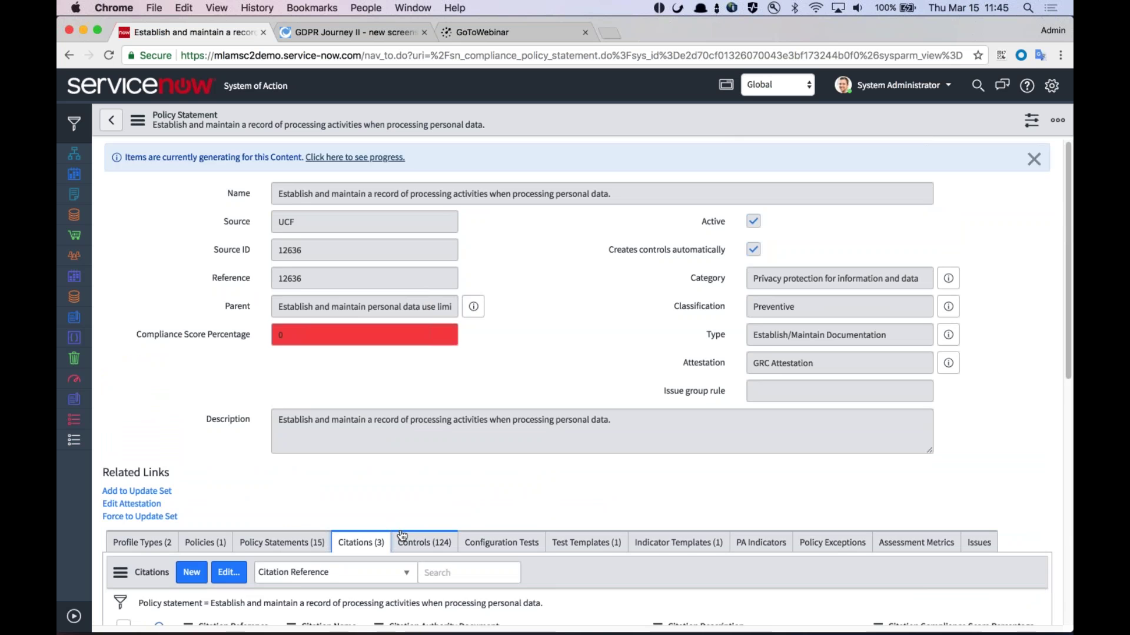
{"action": "scroll", "coordinate": [402, 536], "scroll_direction": "down", "scroll_amount": 3}
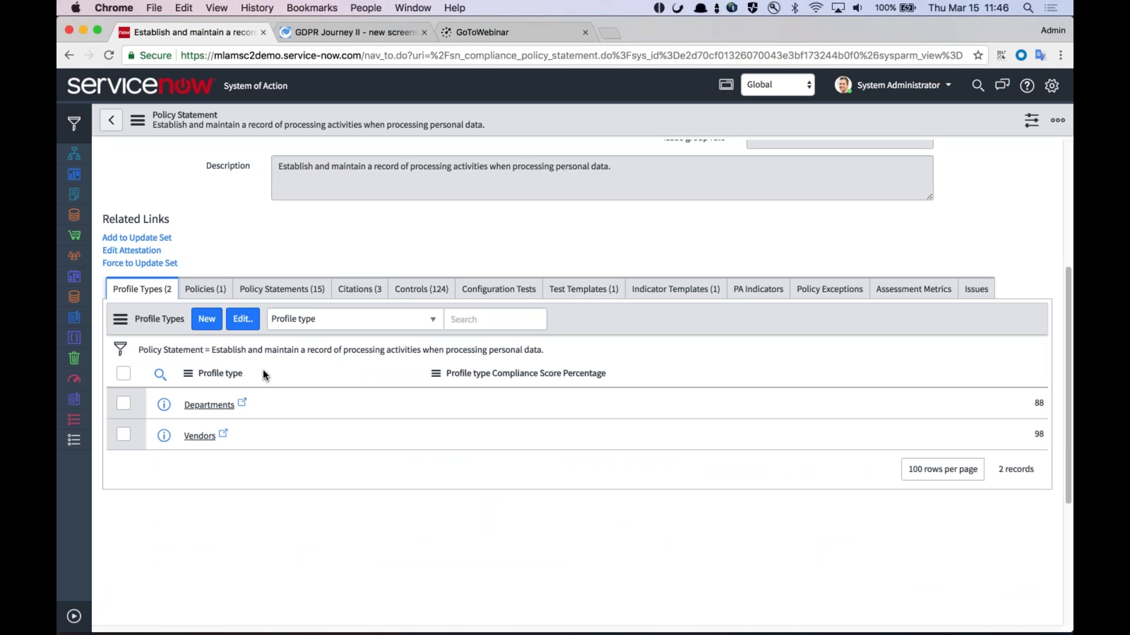
Step: List the policy statement's related controls and open the control for the HR profile
{"action": "left_click", "coordinate": [412, 293]}
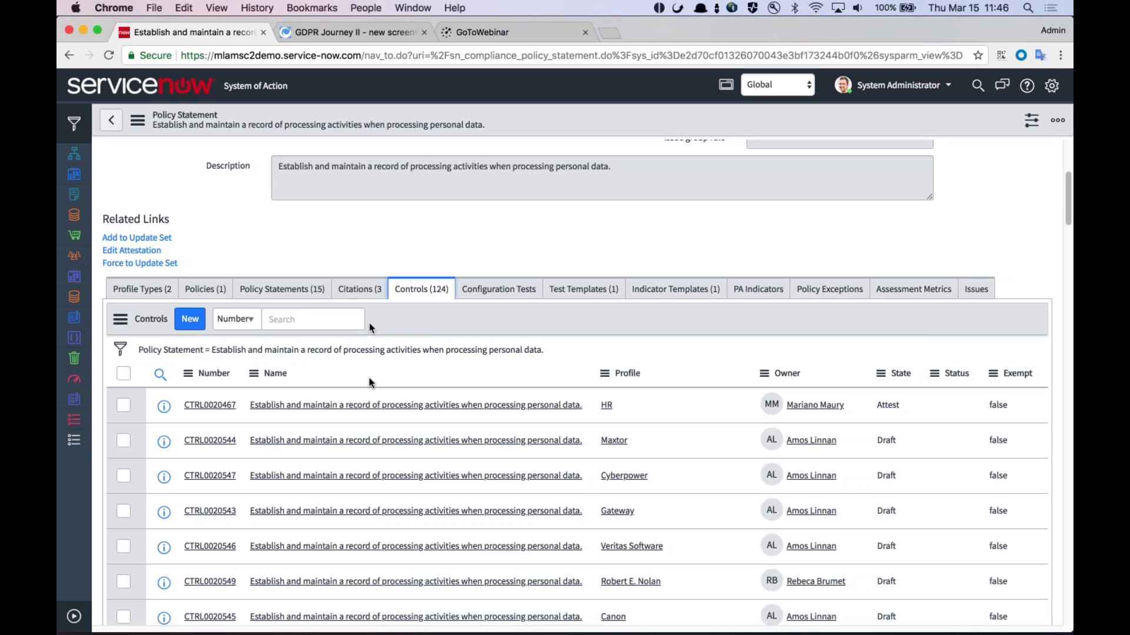
{"action": "left_click", "coordinate": [378, 406]}
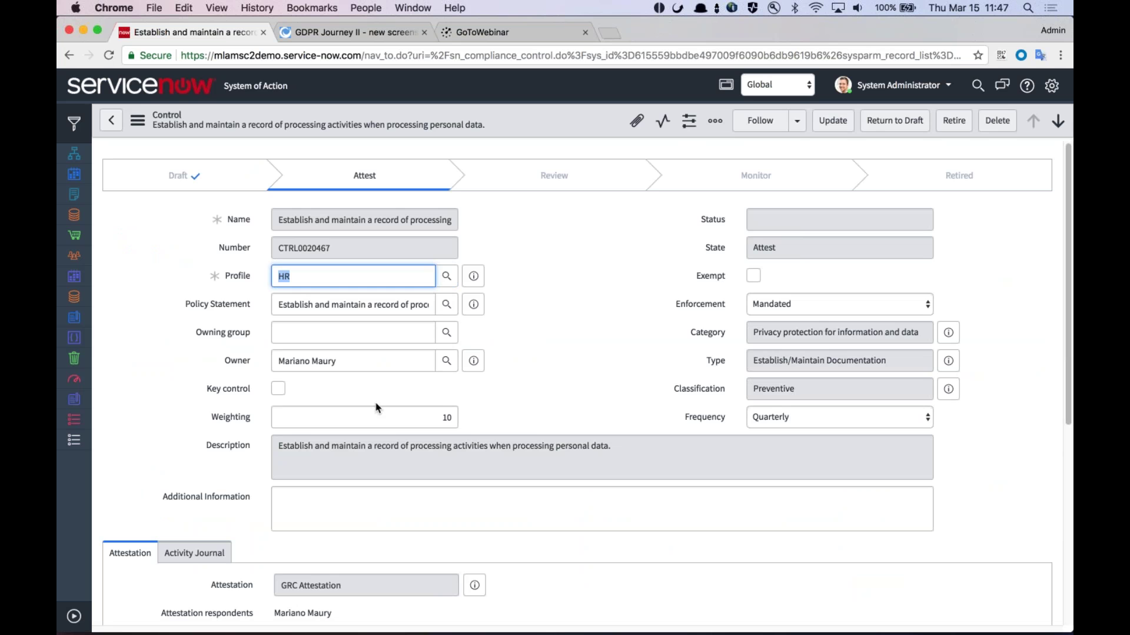
{"action": "left_click", "coordinate": [371, 405]}
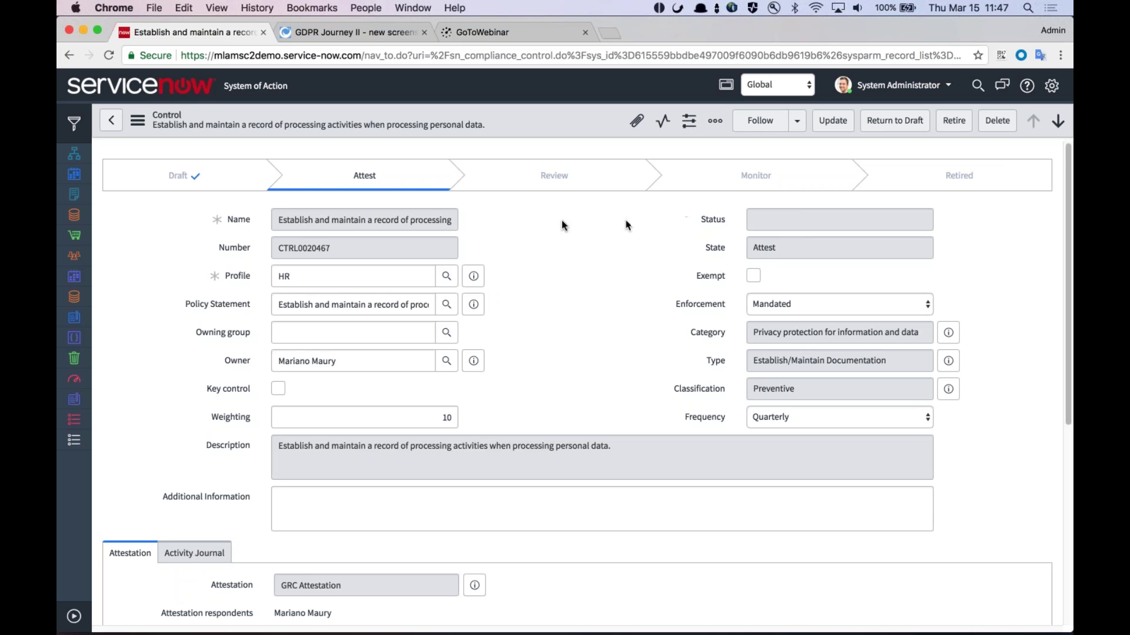
Step: Look at the HR control's GRC Attestation questions in the Attestation Designer and return to the control record
{"action": "scroll", "coordinate": [569, 370], "scroll_direction": "down", "scroll_amount": 5}
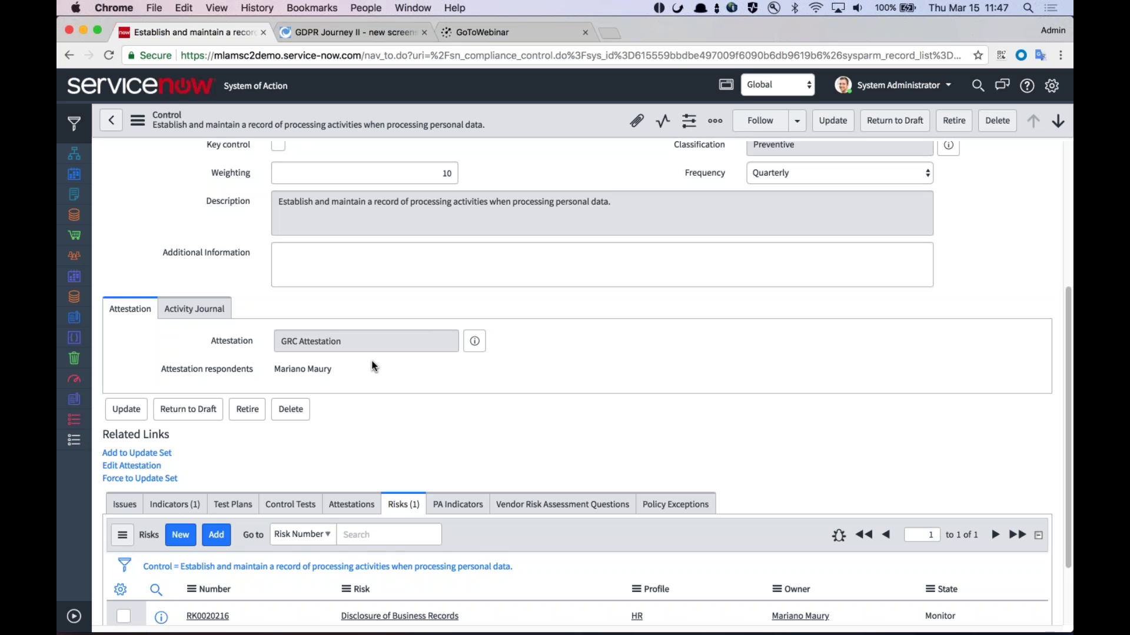
{"action": "left_click", "coordinate": [154, 467]}
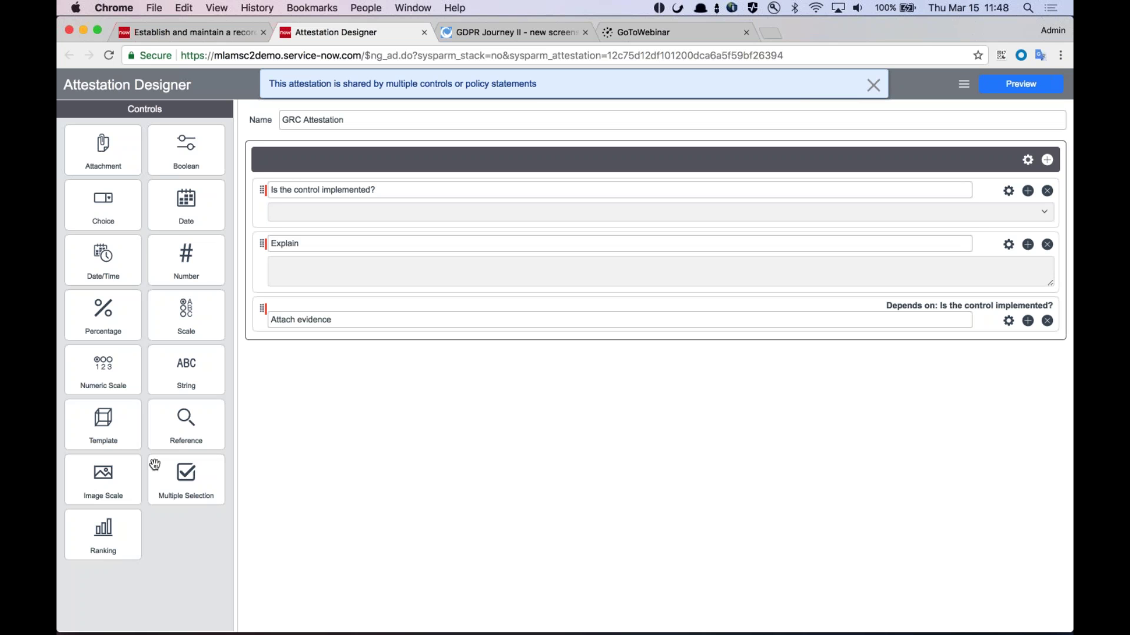
{"action": "left_click", "coordinate": [166, 33]}
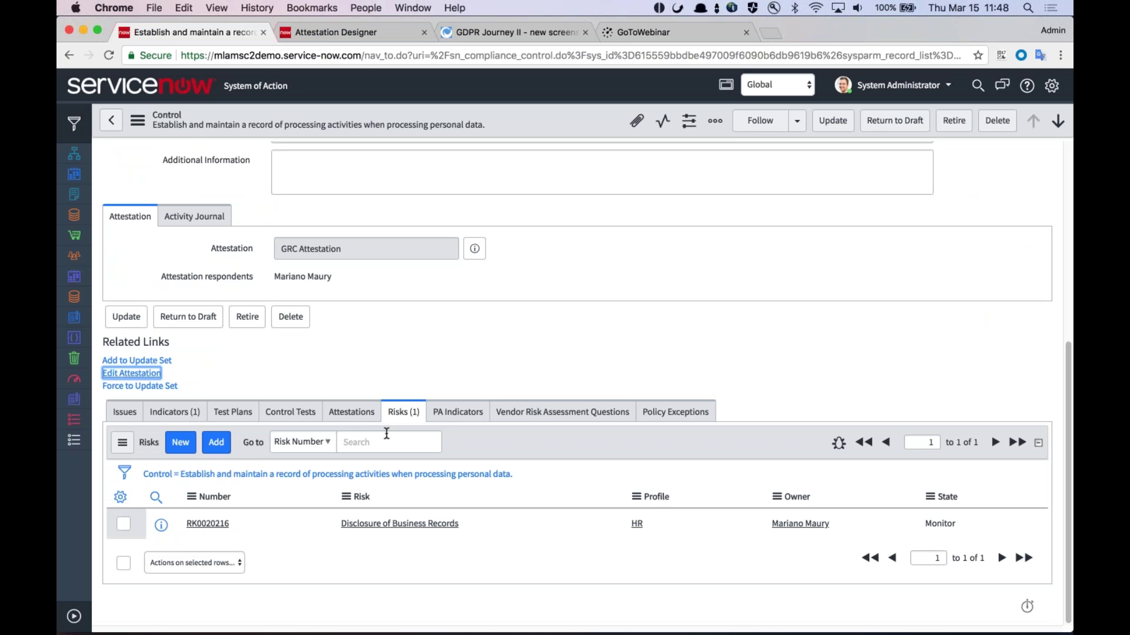
Step: Open the Disclosure of Business Records risk linked to the HR control
{"action": "scroll", "coordinate": [387, 434], "scroll_direction": "up", "scroll_amount": 5}
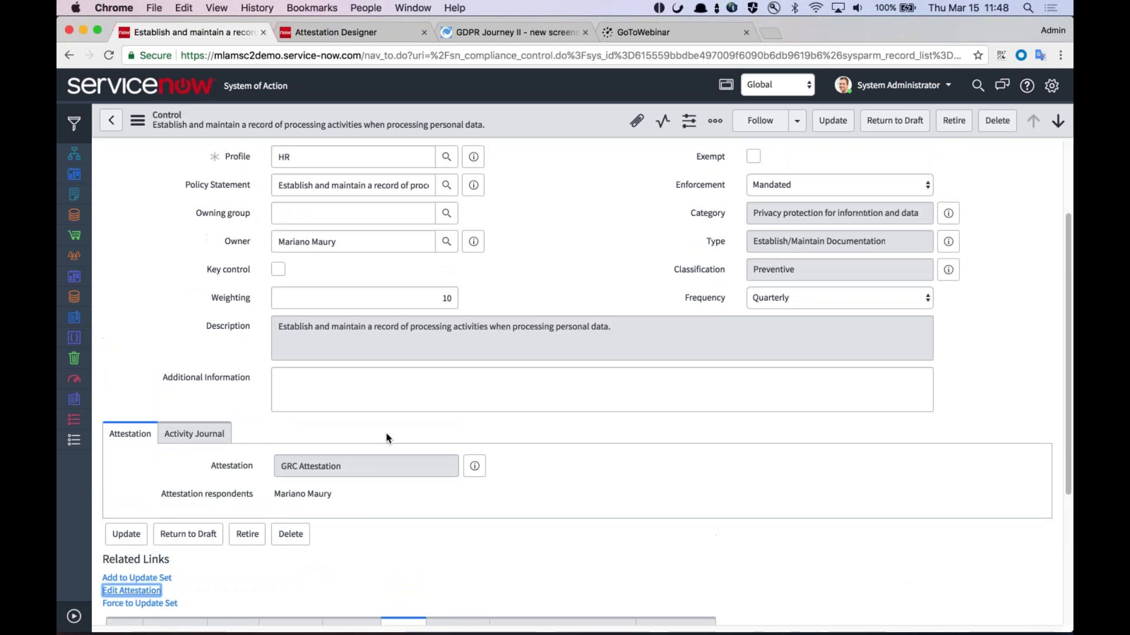
{"action": "scroll", "coordinate": [386, 438], "scroll_direction": "up", "scroll_amount": 1}
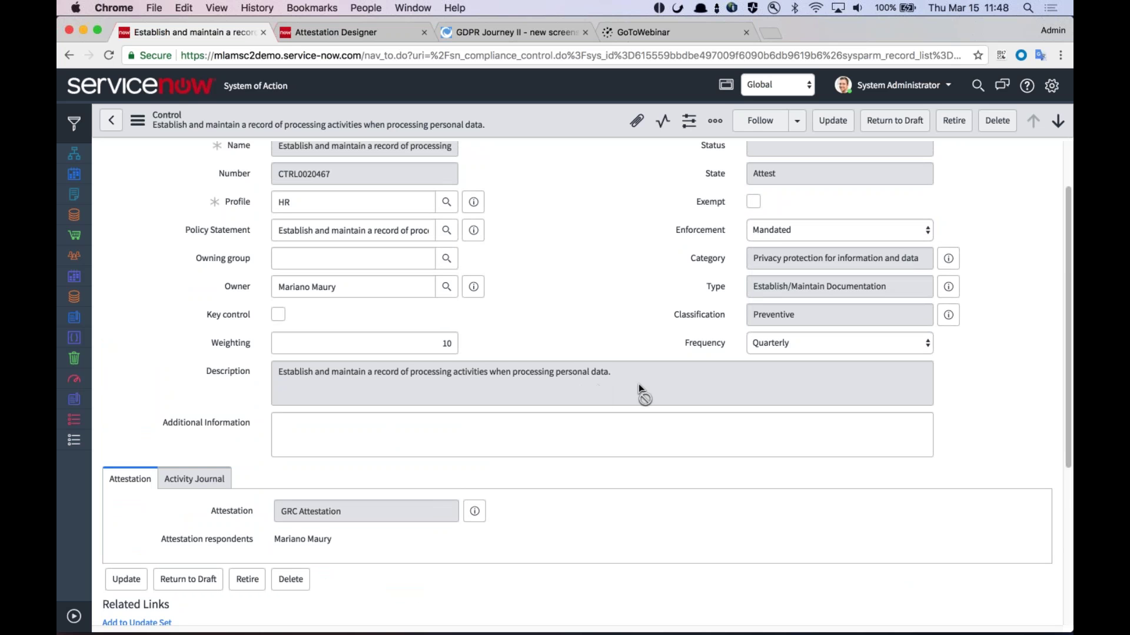
{"action": "scroll", "coordinate": [638, 383], "scroll_direction": "down", "scroll_amount": 6}
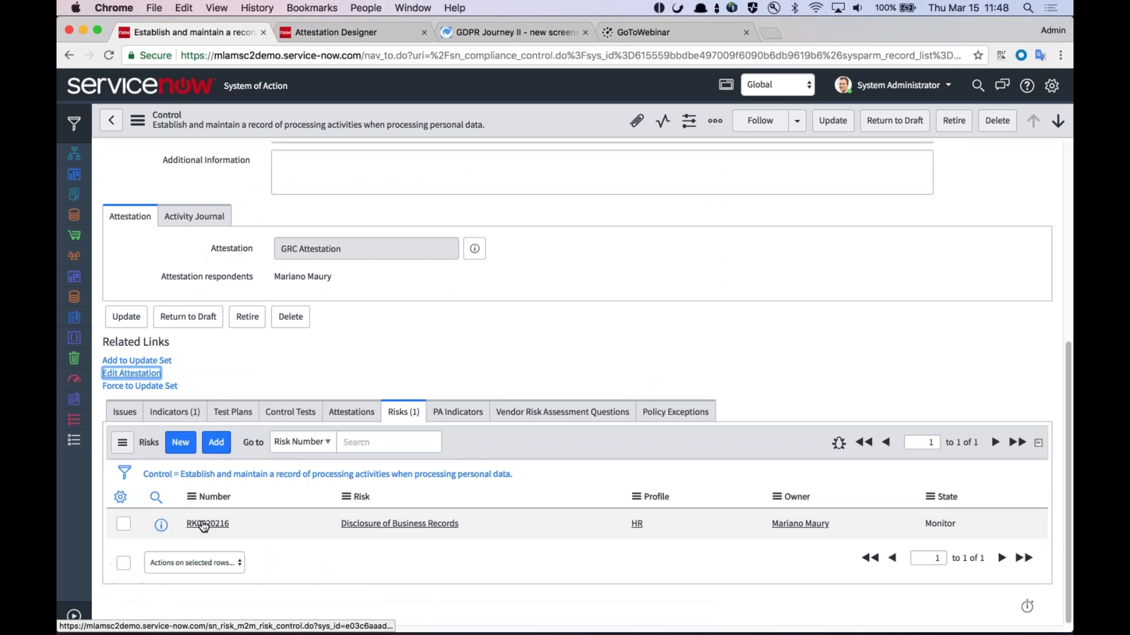
{"action": "left_click", "coordinate": [403, 528]}
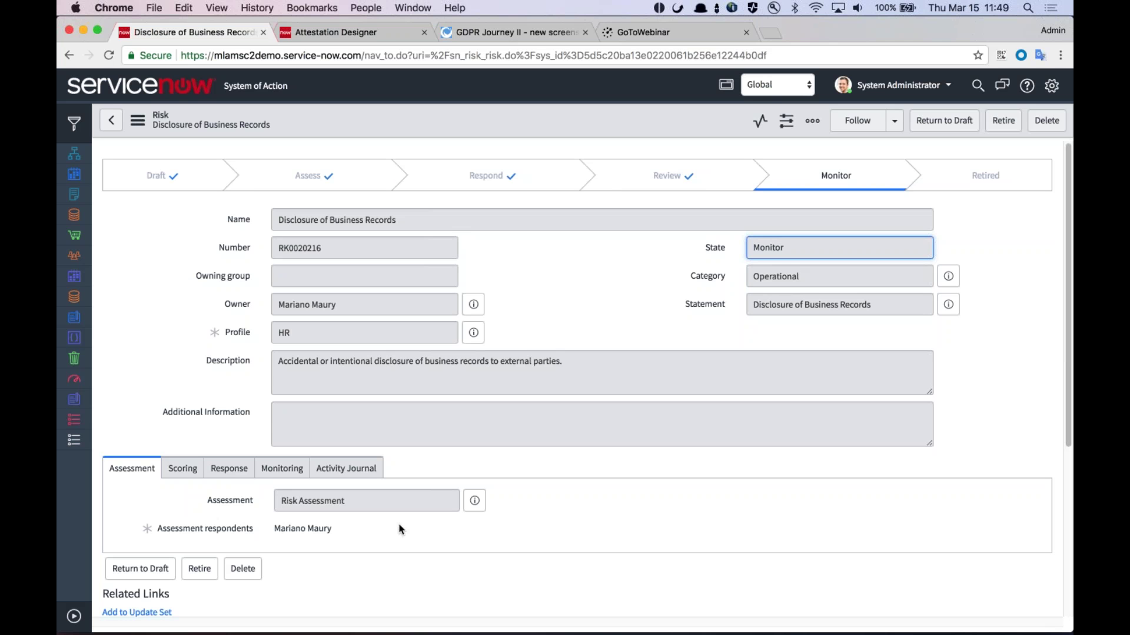
Step: Examine the inherent, residual and calculated scoring of the Disclosure of Business Records risk
{"action": "left_click", "coordinate": [168, 469]}
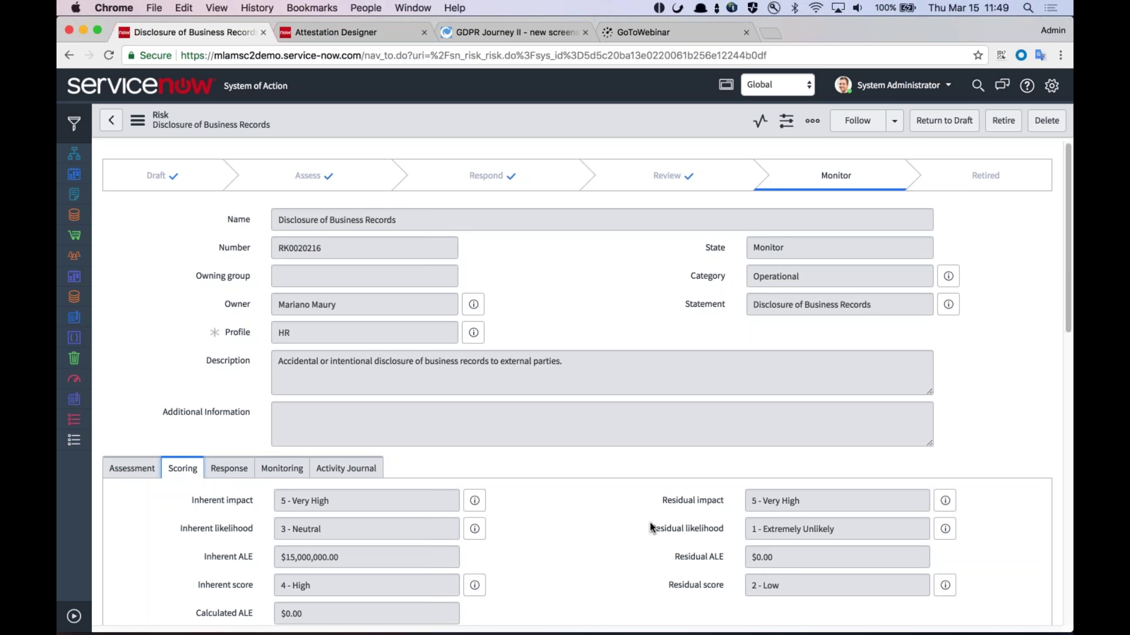
{"action": "scroll", "coordinate": [649, 522], "scroll_direction": "down", "scroll_amount": 2}
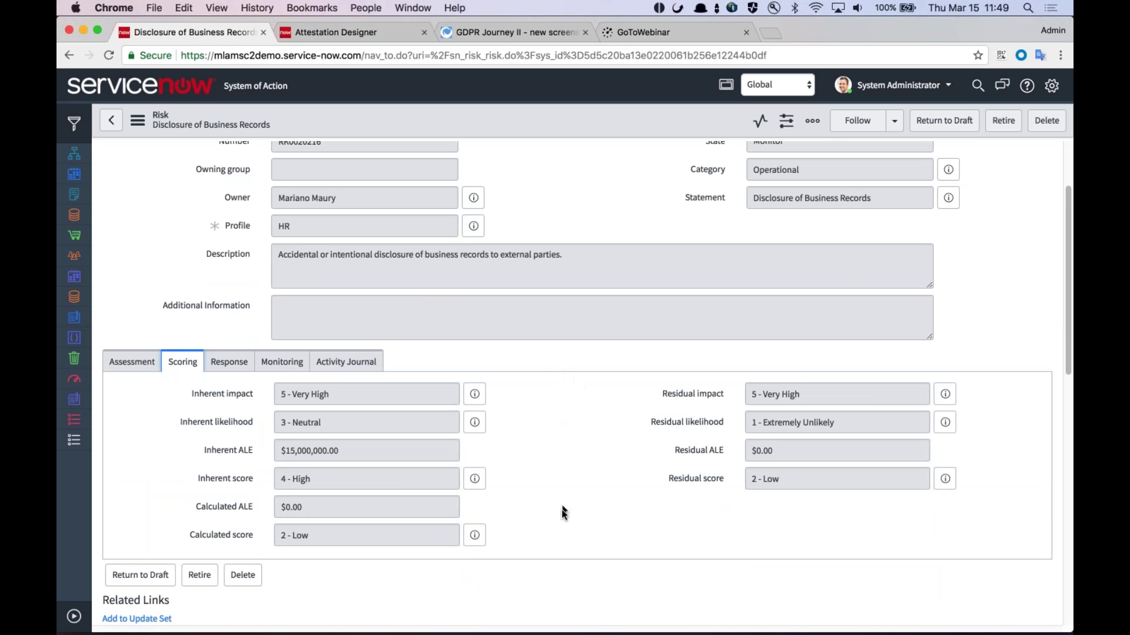
{"action": "scroll", "coordinate": [561, 512], "scroll_direction": "down", "scroll_amount": 1}
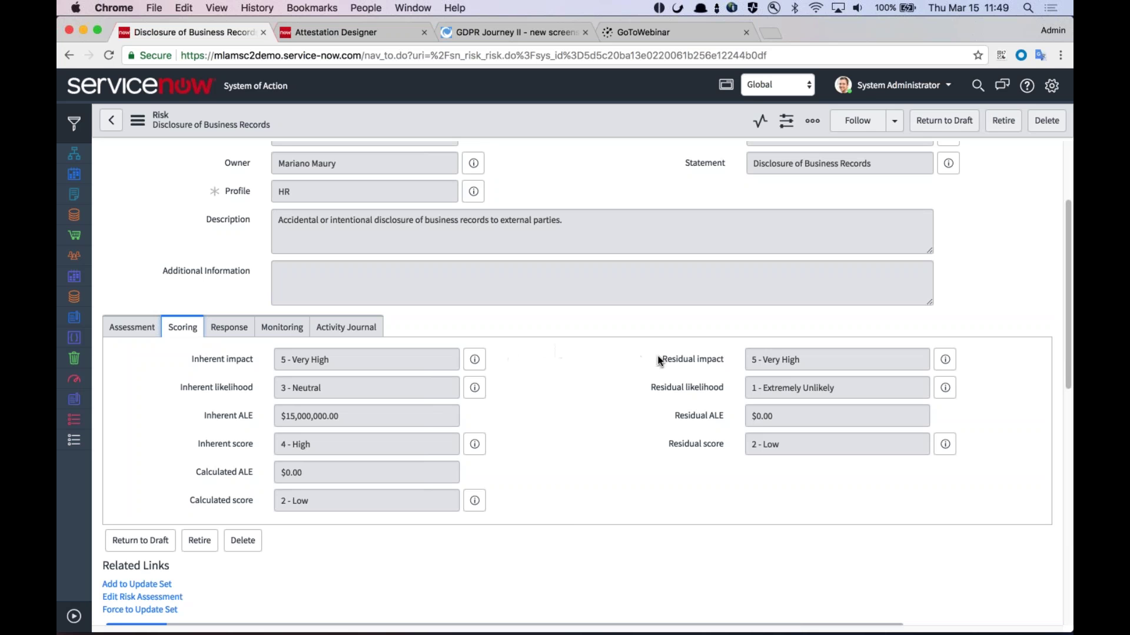
{"action": "mouse_move", "coordinate": [664, 361]}
Step: Review the risk's related controls and its monitoring percentages and failure factors
{"action": "scroll", "coordinate": [550, 549], "scroll_direction": "down", "scroll_amount": 4}
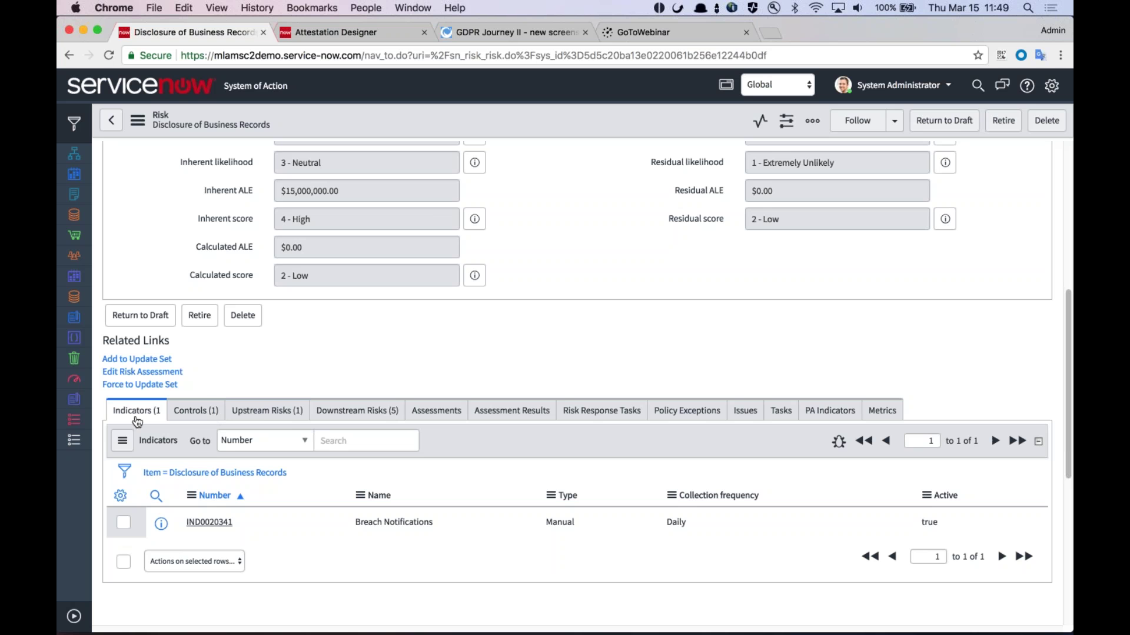
{"action": "left_click", "coordinate": [208, 419]}
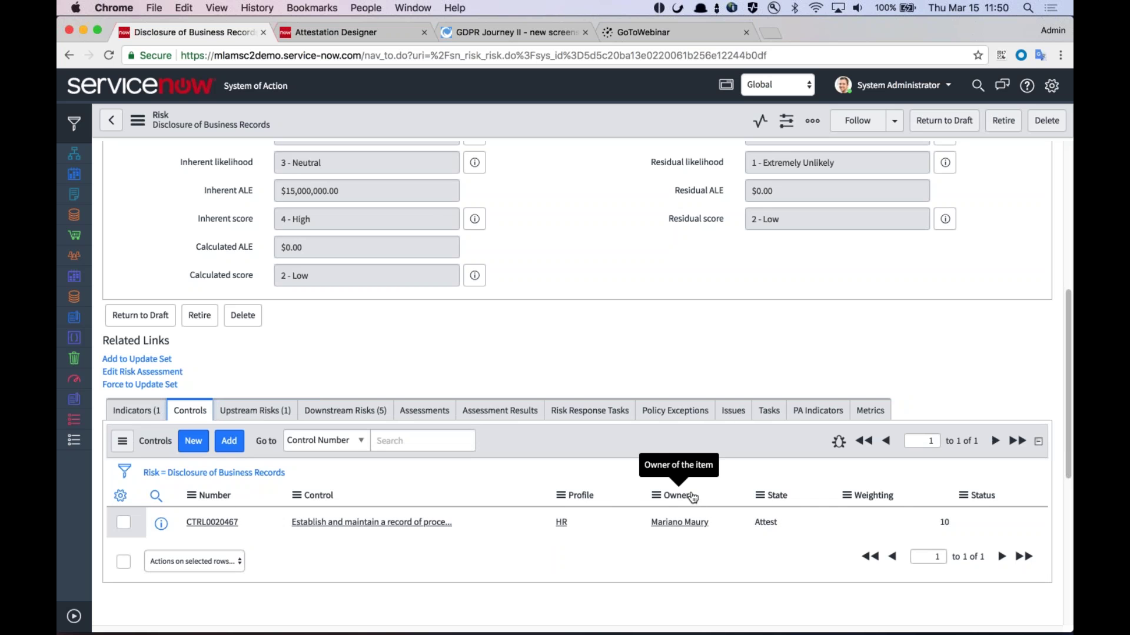
{"action": "scroll", "coordinate": [555, 374], "scroll_direction": "up", "scroll_amount": 3}
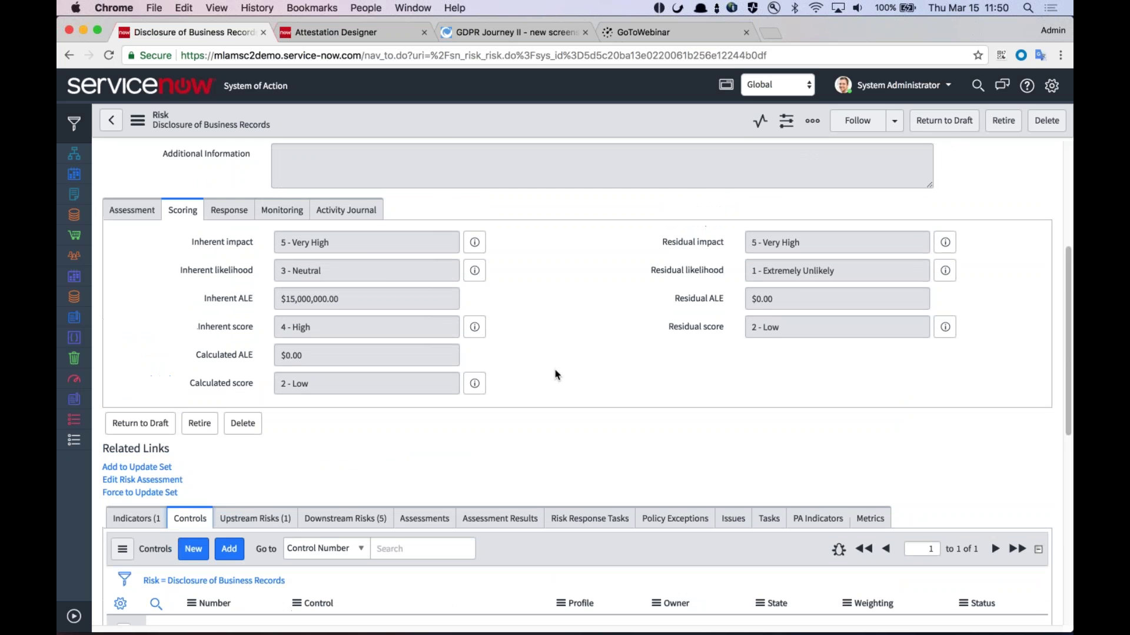
{"action": "left_click", "coordinate": [281, 214]}
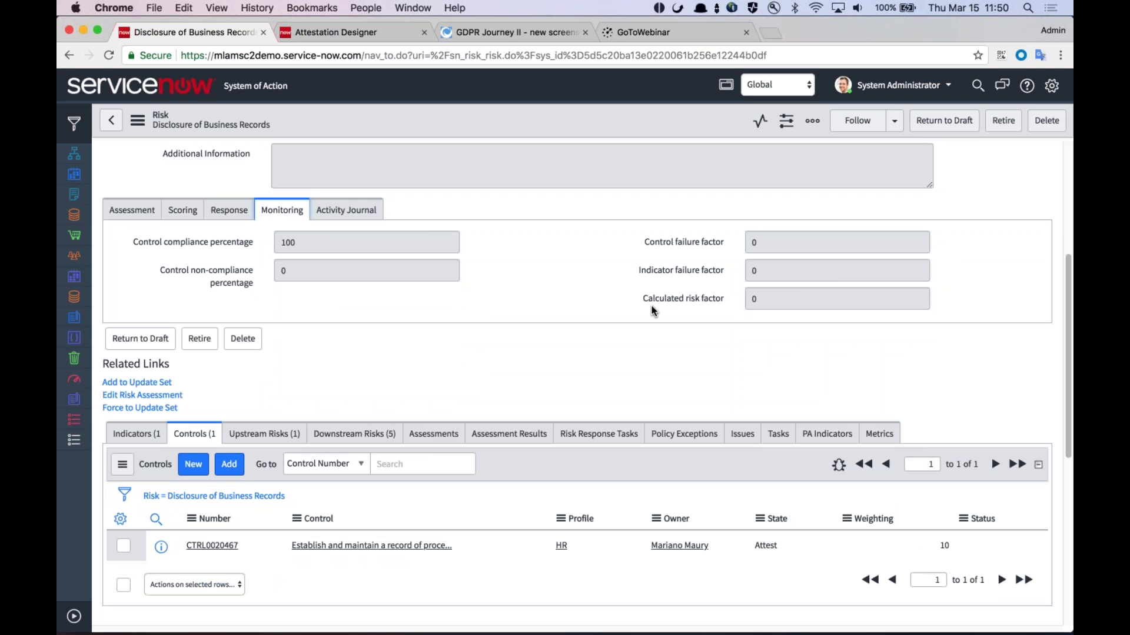
Step: Open the risk's Breach Notifications indicator and review its supporting data settings
{"action": "left_click", "coordinate": [158, 433]}
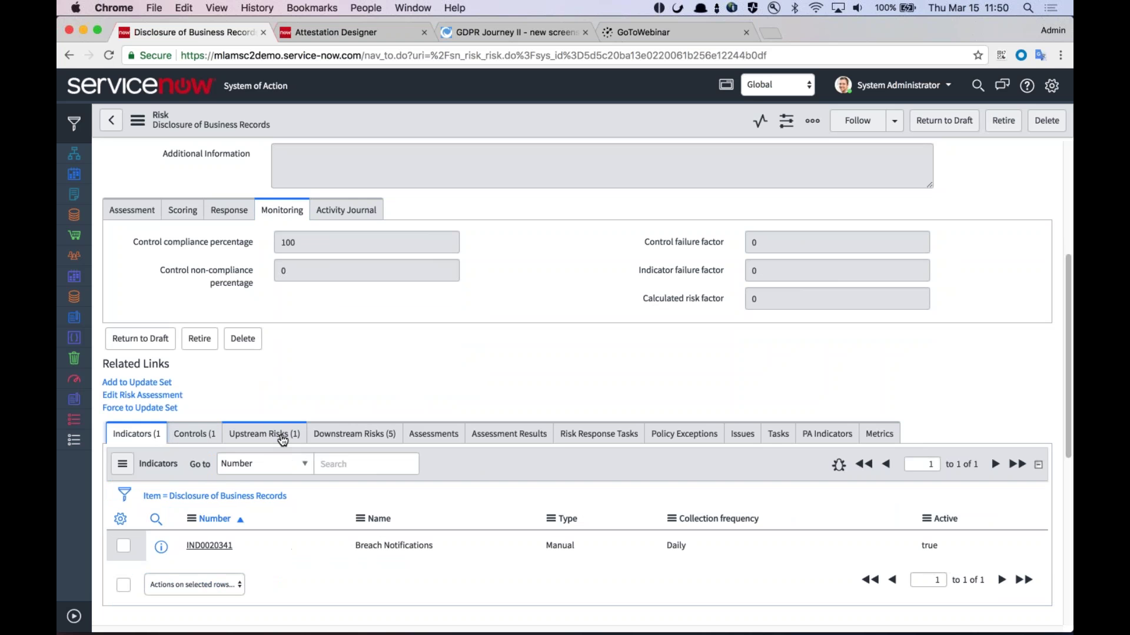
{"action": "left_click", "coordinate": [219, 549]}
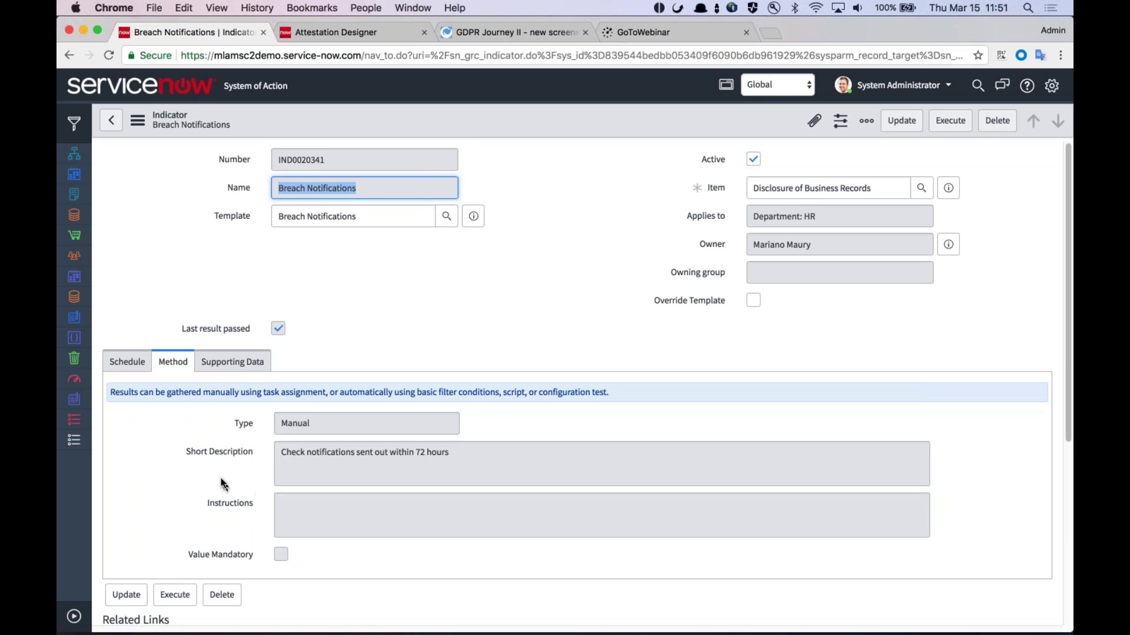
{"action": "left_click", "coordinate": [227, 369]}
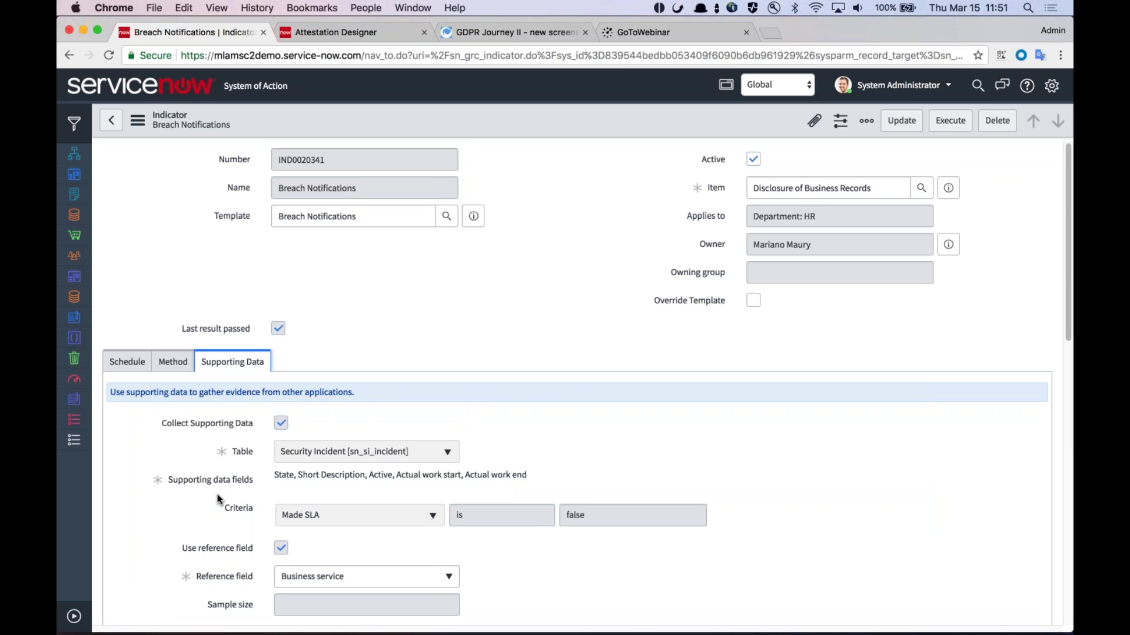
{"action": "scroll", "coordinate": [218, 499], "scroll_direction": "down", "scroll_amount": 5}
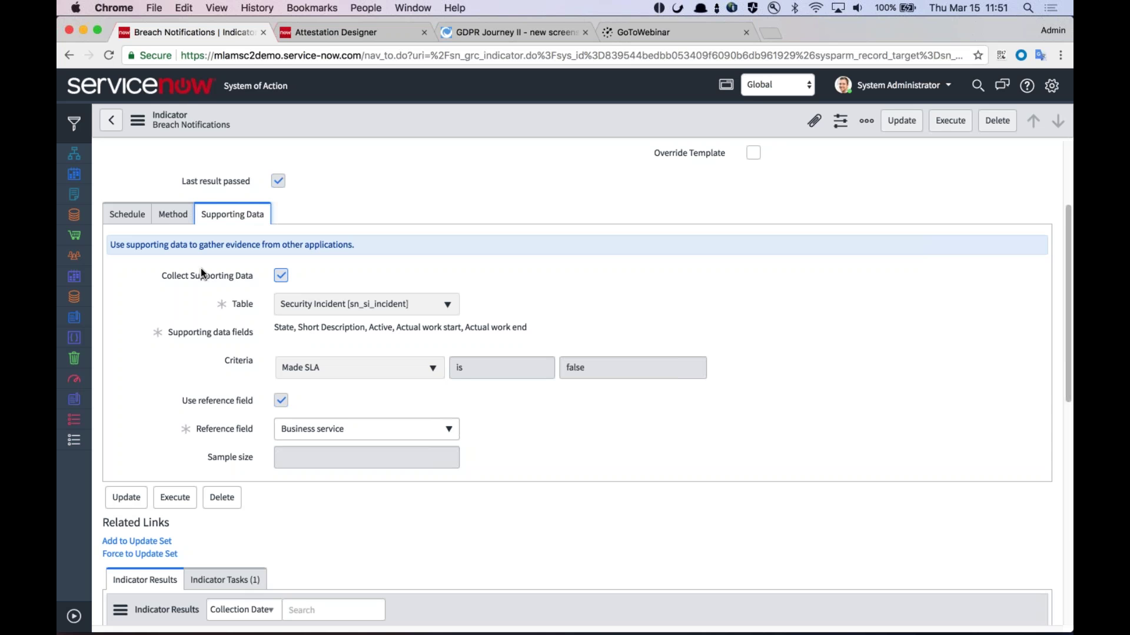
{"action": "scroll", "coordinate": [200, 268], "scroll_direction": "up", "scroll_amount": 3}
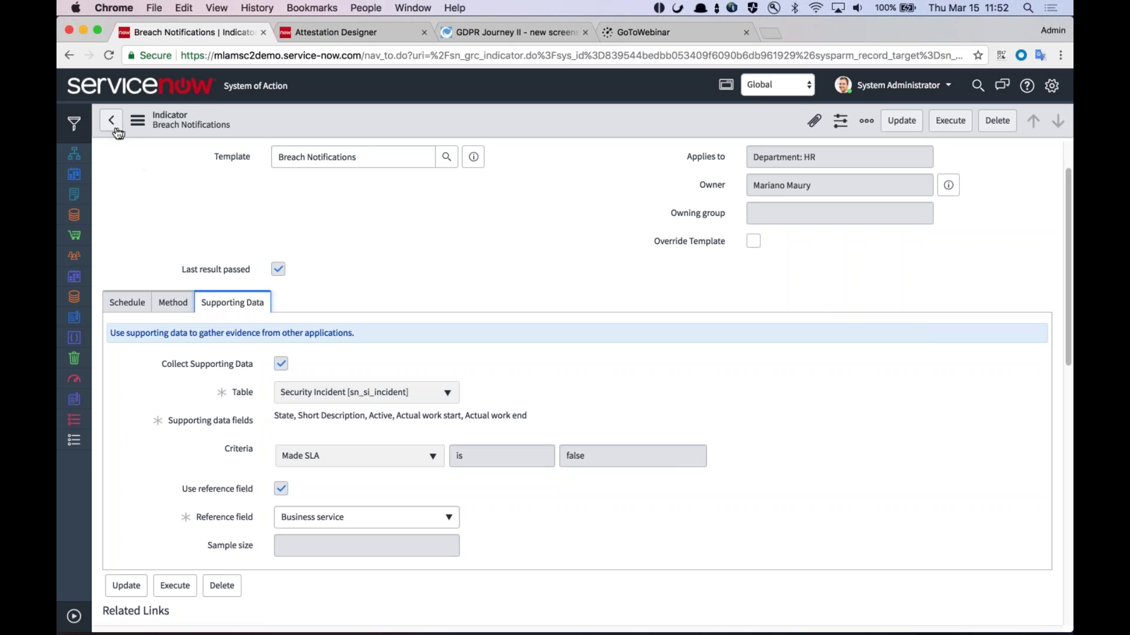
Step: Filter the application navigator for "risk" and open the Risk module's Overview dashboard with the navigator collapsed
{"action": "left_click", "coordinate": [83, 615]}
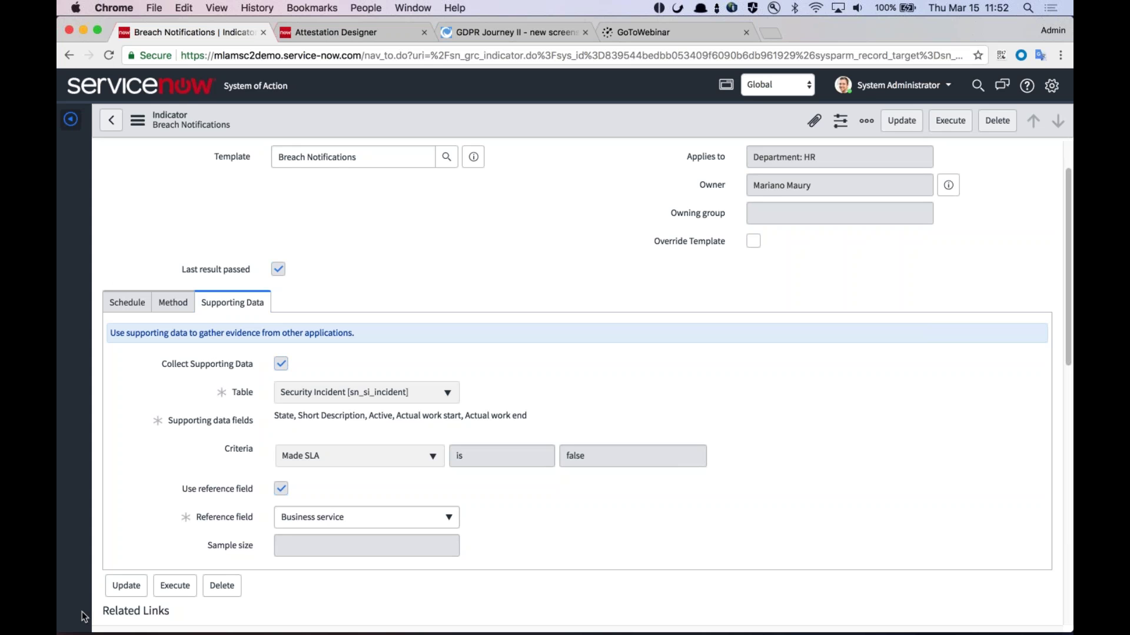
{"action": "left_click", "coordinate": [83, 615]}
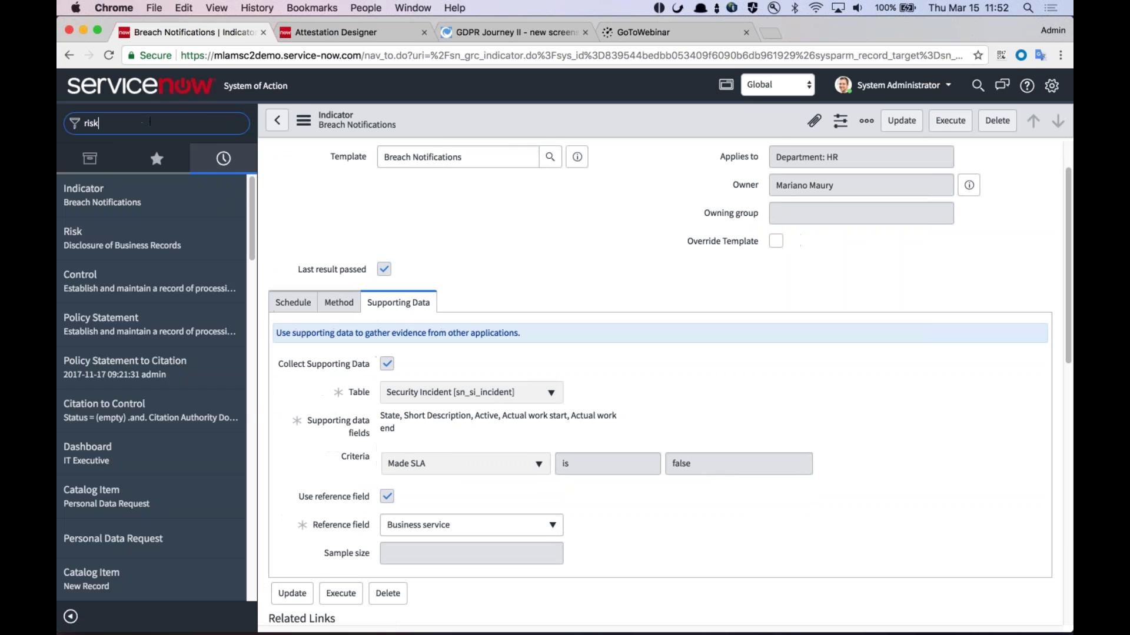
{"action": "scroll", "coordinate": [141, 359], "scroll_direction": "down", "scroll_amount": 10}
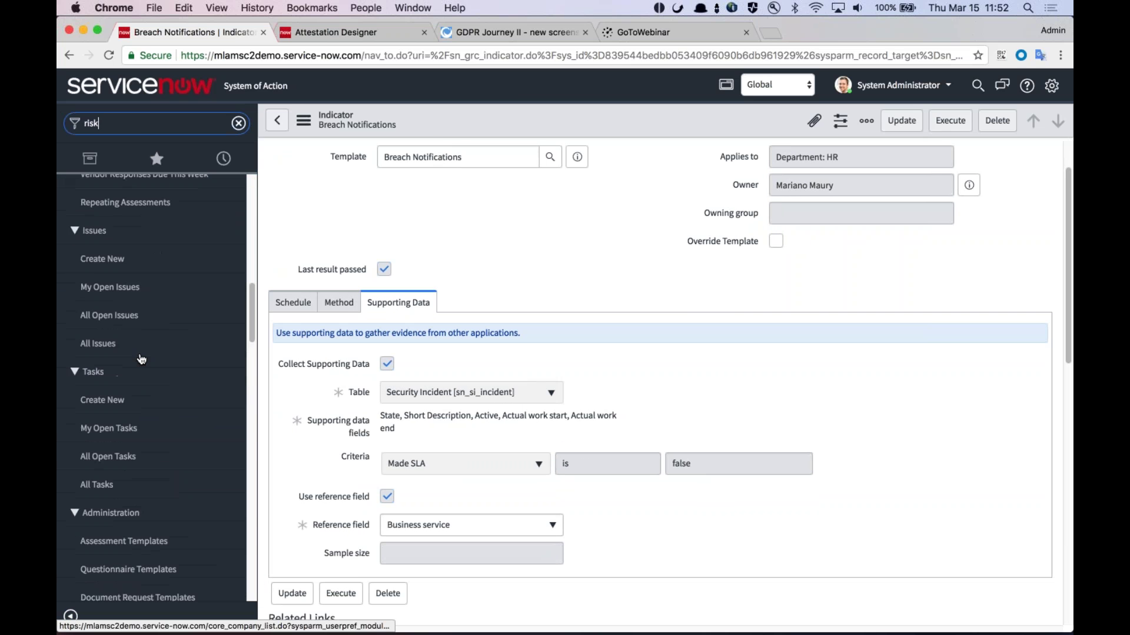
{"action": "left_click", "coordinate": [101, 312]}
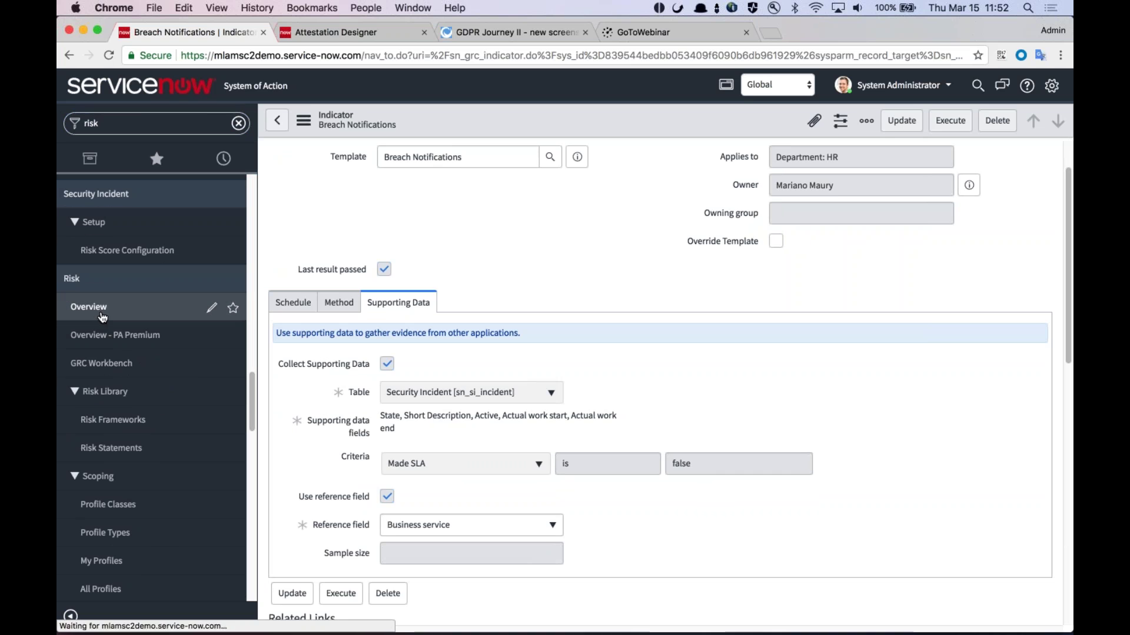
{"action": "left_click", "coordinate": [73, 616]}
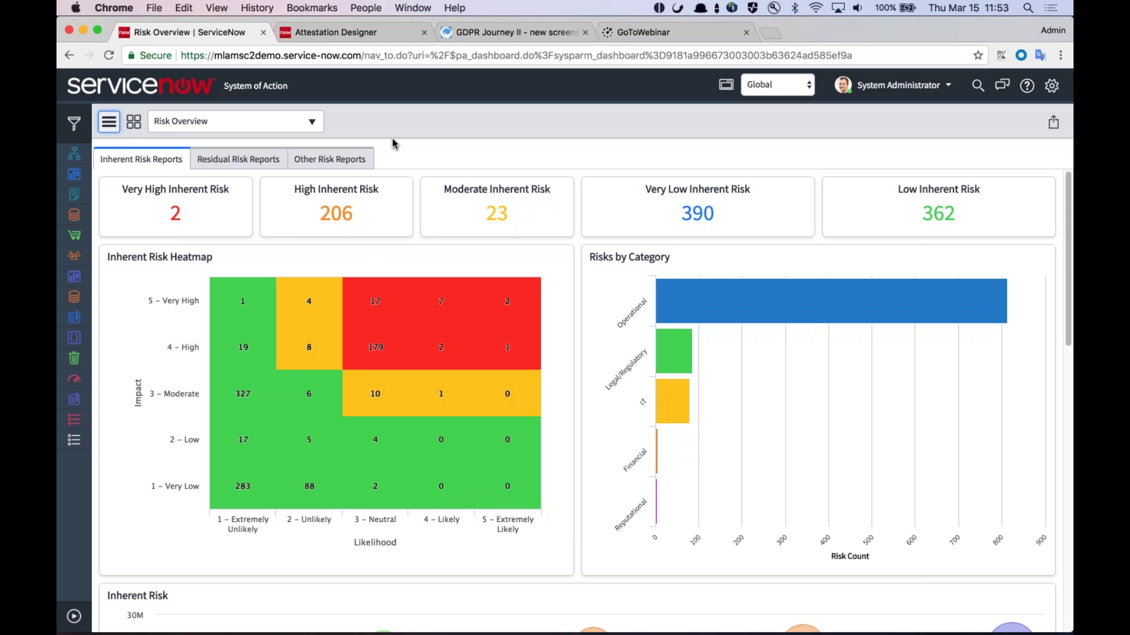
Step: View the self-service portal page in the GDPR Journey II screenshots document, and return to the Risk Overview dashboard
{"action": "left_click", "coordinate": [501, 35]}
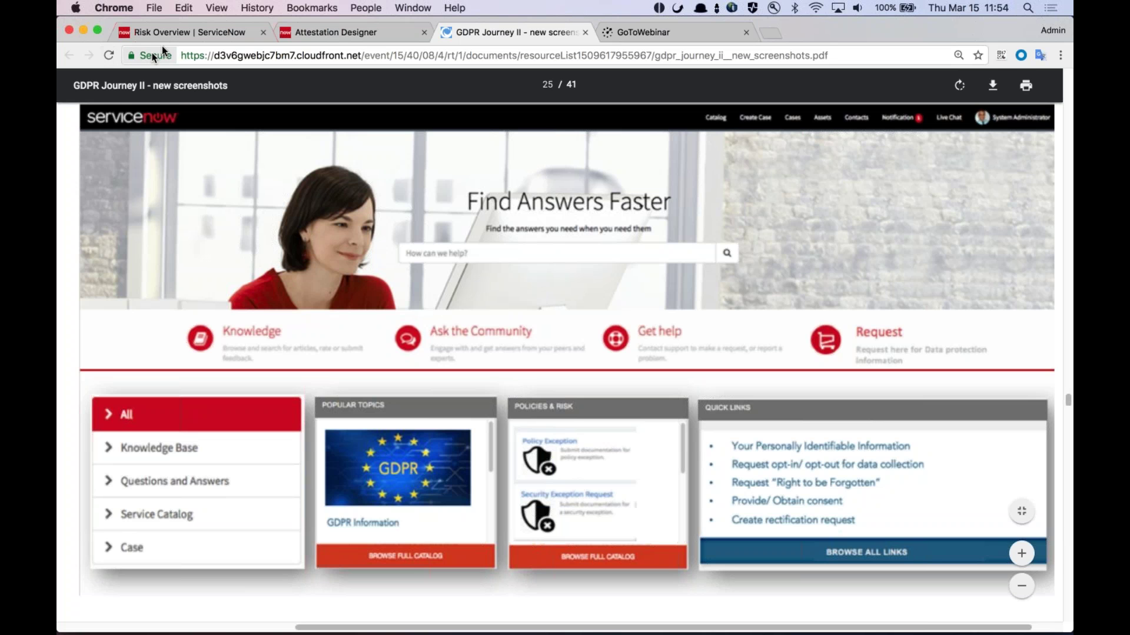
{"action": "left_click", "coordinate": [190, 32]}
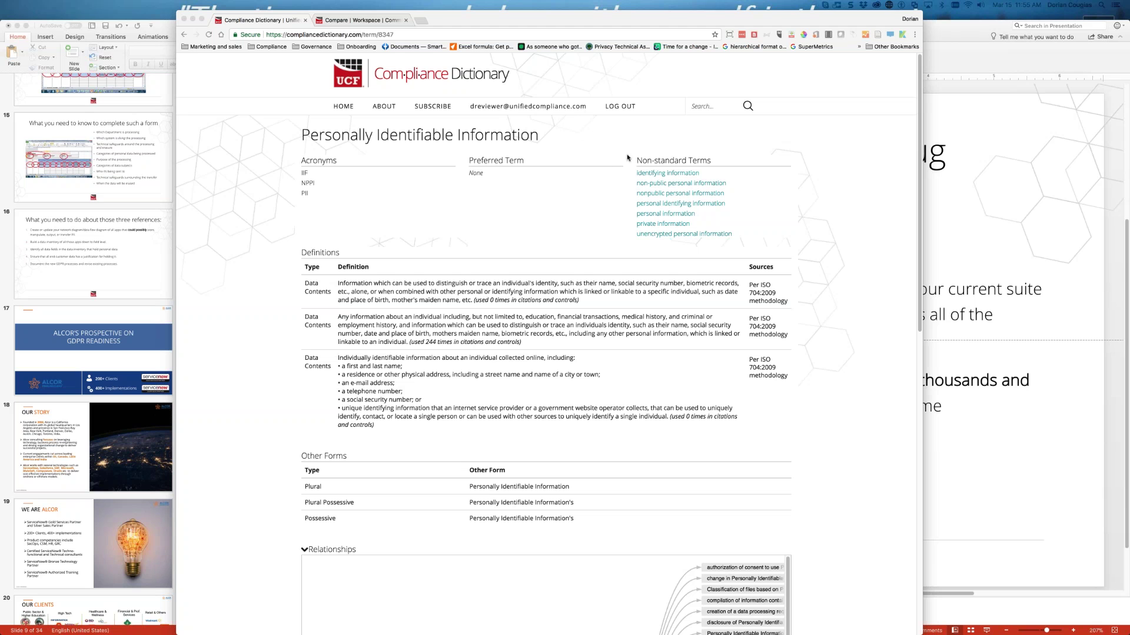
Step: Review the non-standard terms, definitions and relationship diagram of Personally Identifiable Information in the Compliance Dictionary
{"action": "left_click_drag", "start_coordinate": [735, 237], "coordinate": [635, 158]}
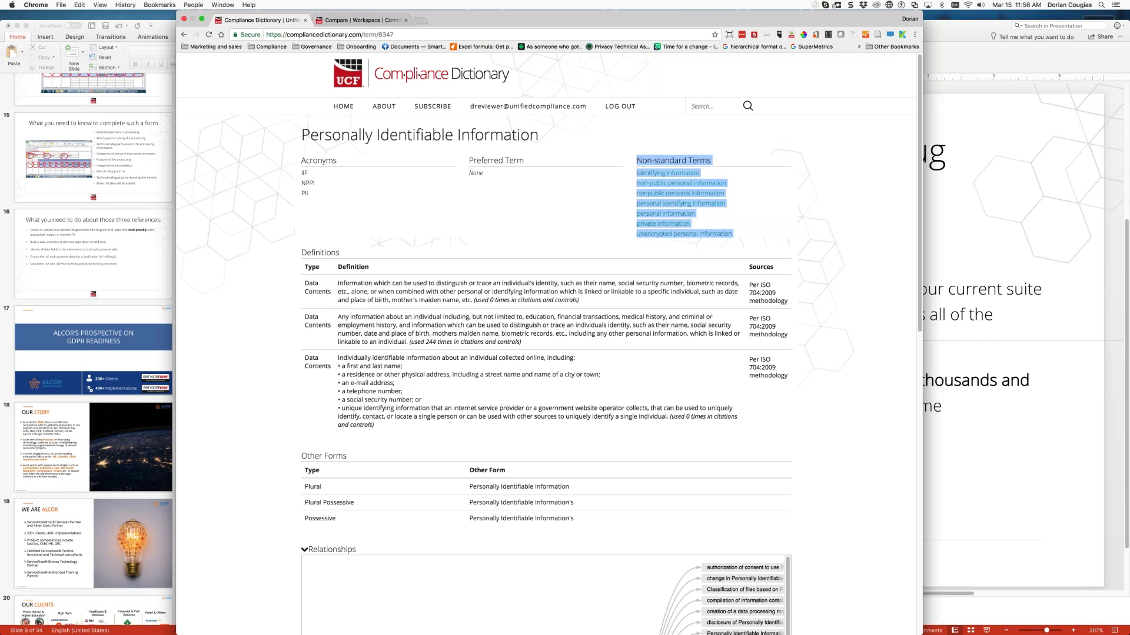
{"action": "left_click", "coordinate": [532, 167]}
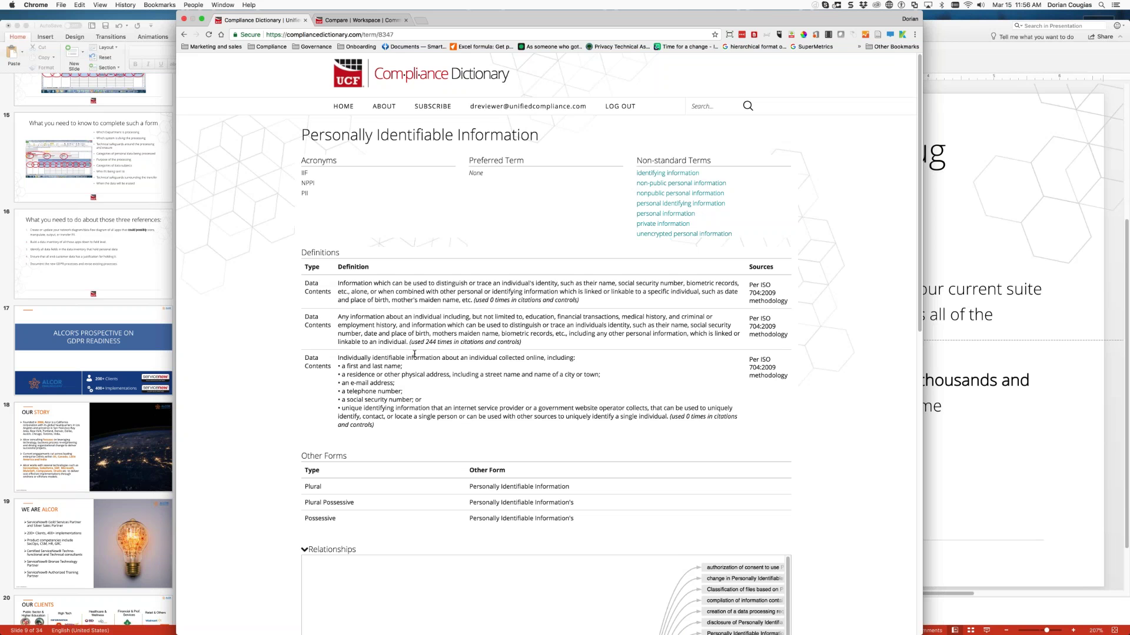
{"action": "scroll", "coordinate": [415, 354], "scroll_direction": "down", "scroll_amount": 8}
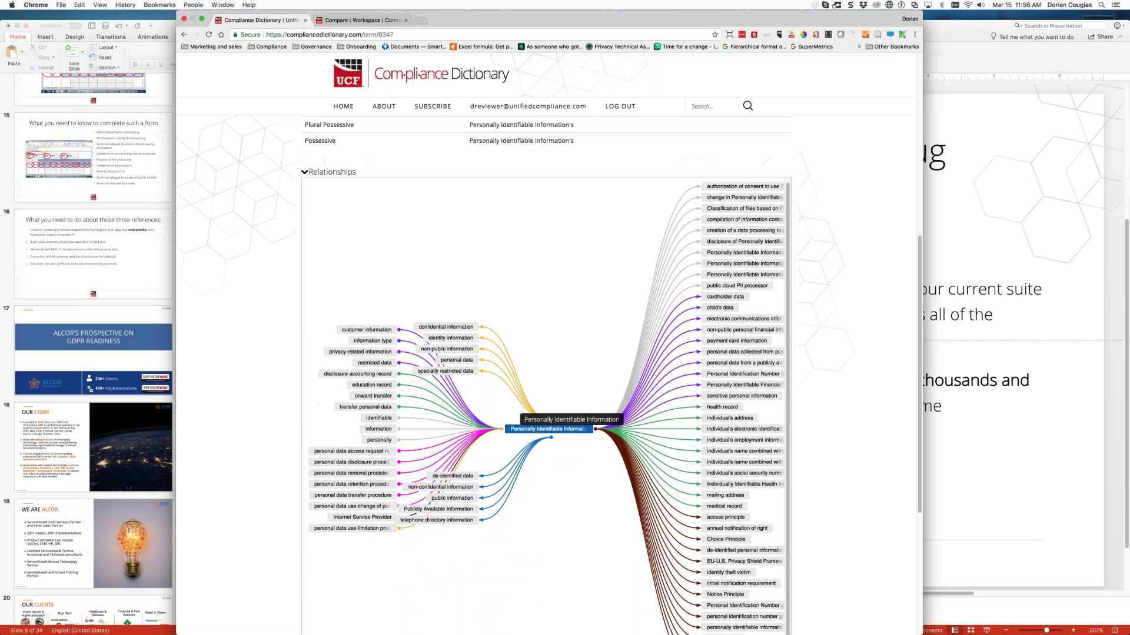
{"action": "scroll", "coordinate": [517, 285], "scroll_direction": "down", "scroll_amount": 2}
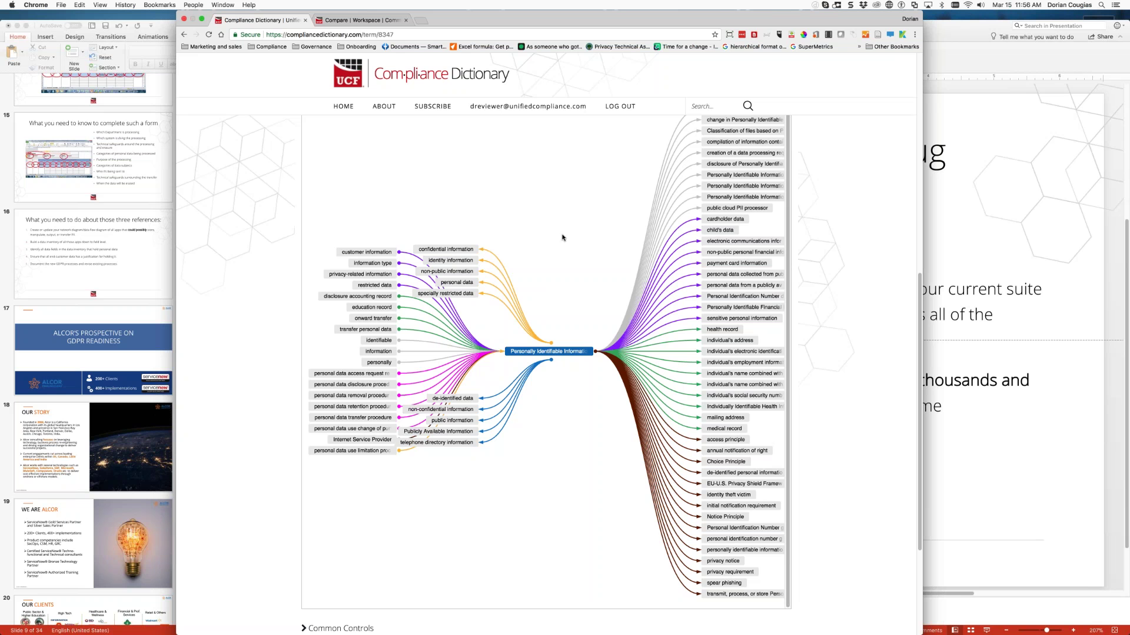
{"action": "scroll", "coordinate": [563, 220], "scroll_direction": "up", "scroll_amount": 5}
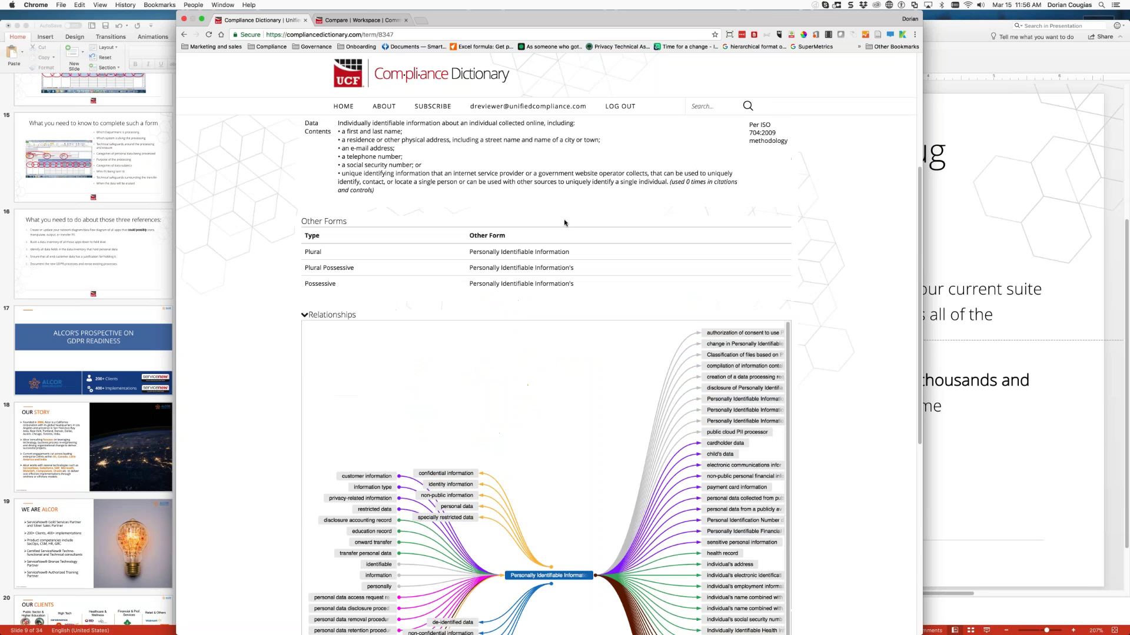
{"action": "scroll", "coordinate": [564, 222], "scroll_direction": "up", "scroll_amount": 4}
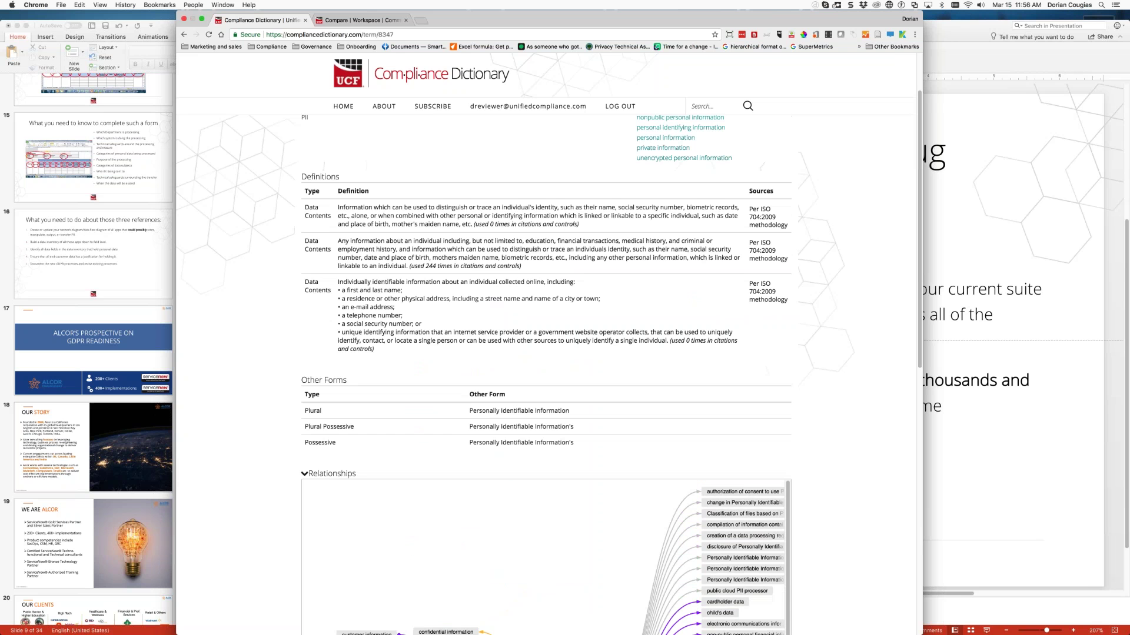
{"action": "scroll", "coordinate": [546, 353], "scroll_direction": "up", "scroll_amount": 2}
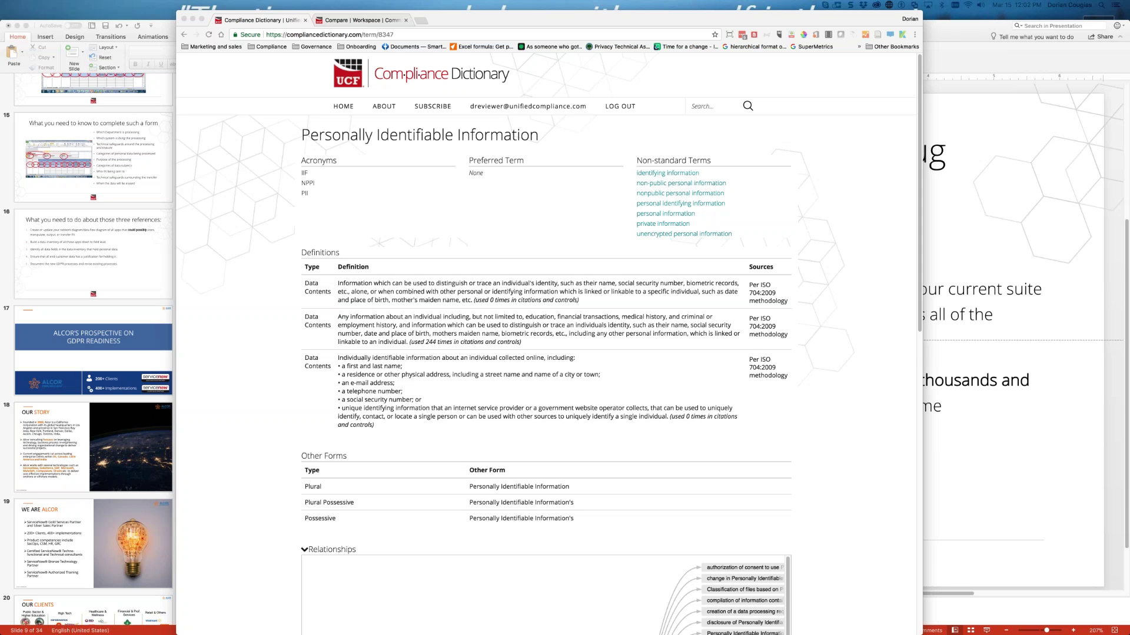
Step: In the Common Controls Hub comparison, expand the Only A controls down to Audits and risk management, Monitoring and measurement, and the Technical Surveillance Countermeasures program
{"action": "key", "text": "super+Tab"}
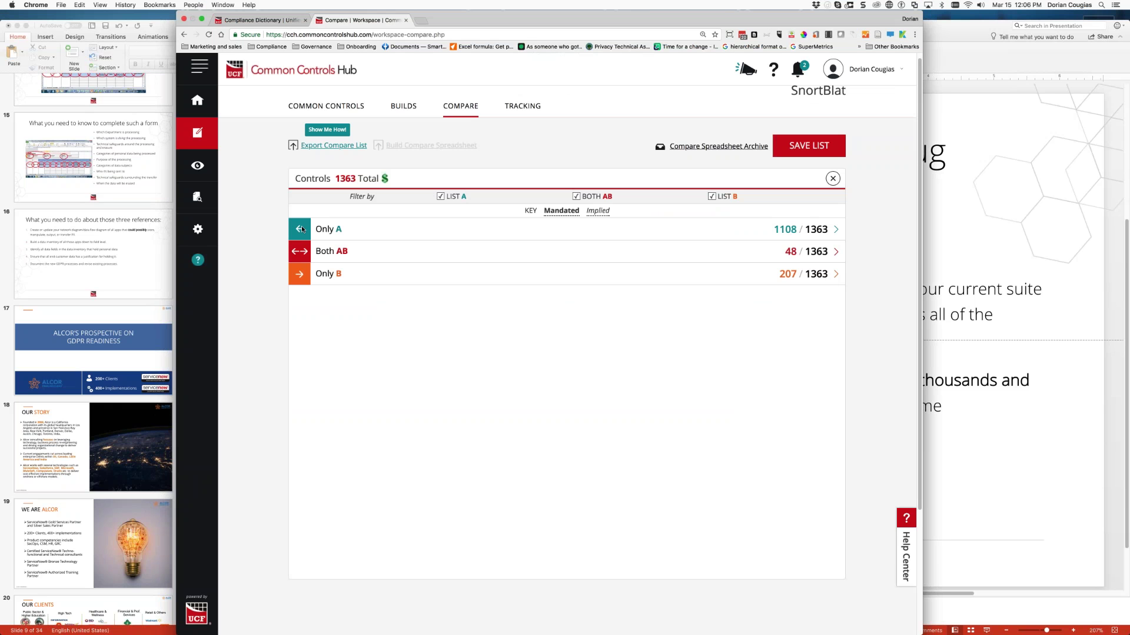
{"action": "left_click", "coordinate": [406, 229]}
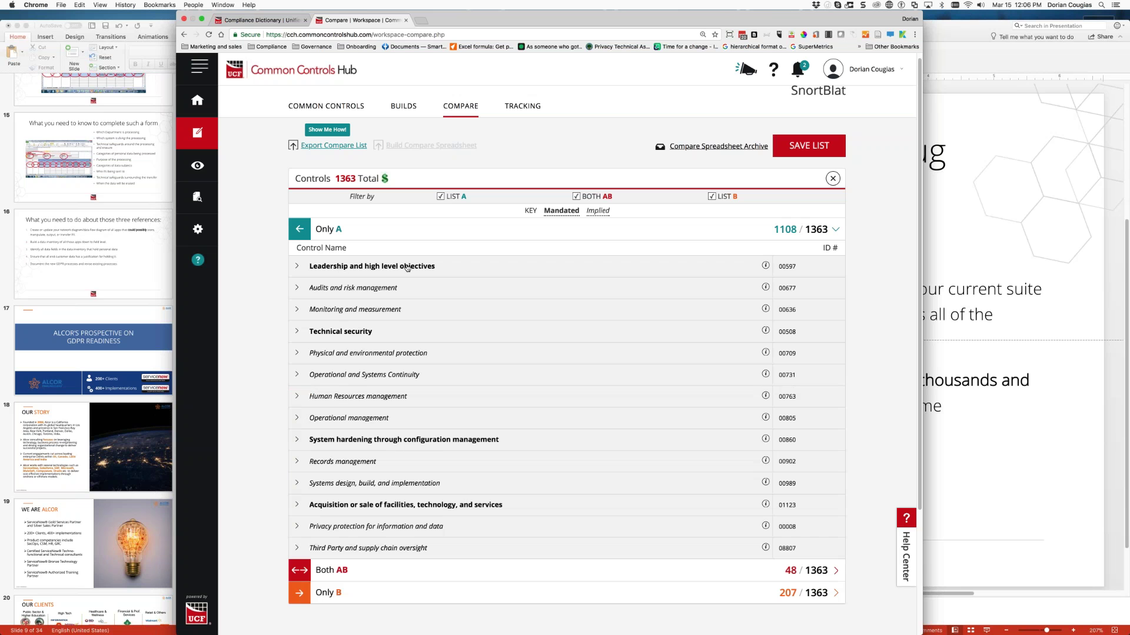
{"action": "left_click", "coordinate": [298, 289]}
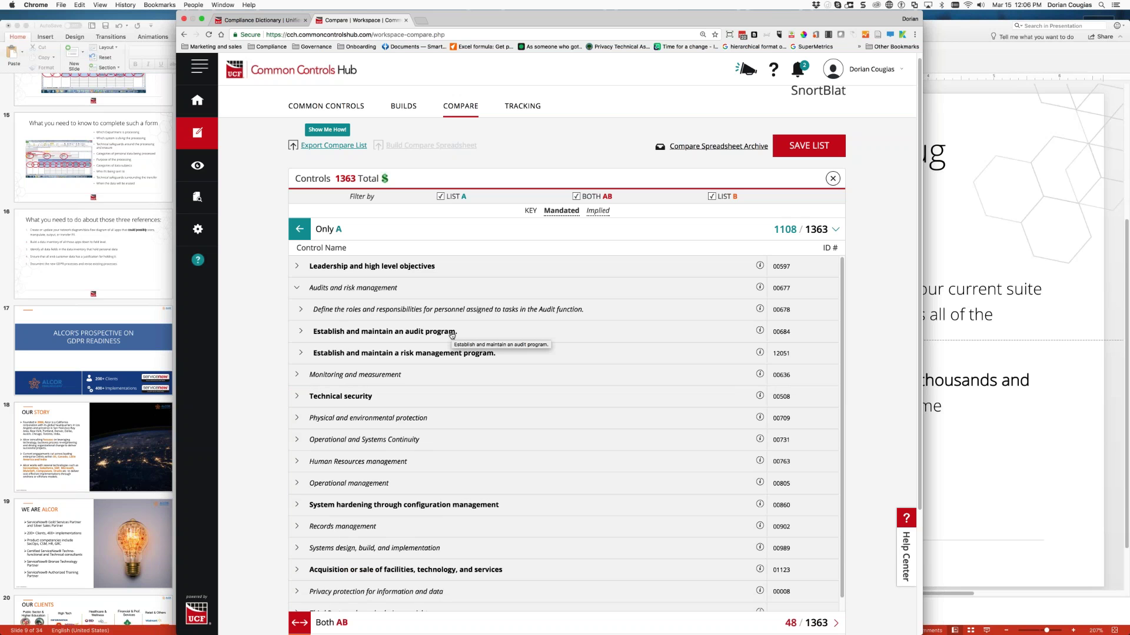
{"action": "left_click", "coordinate": [297, 376]}
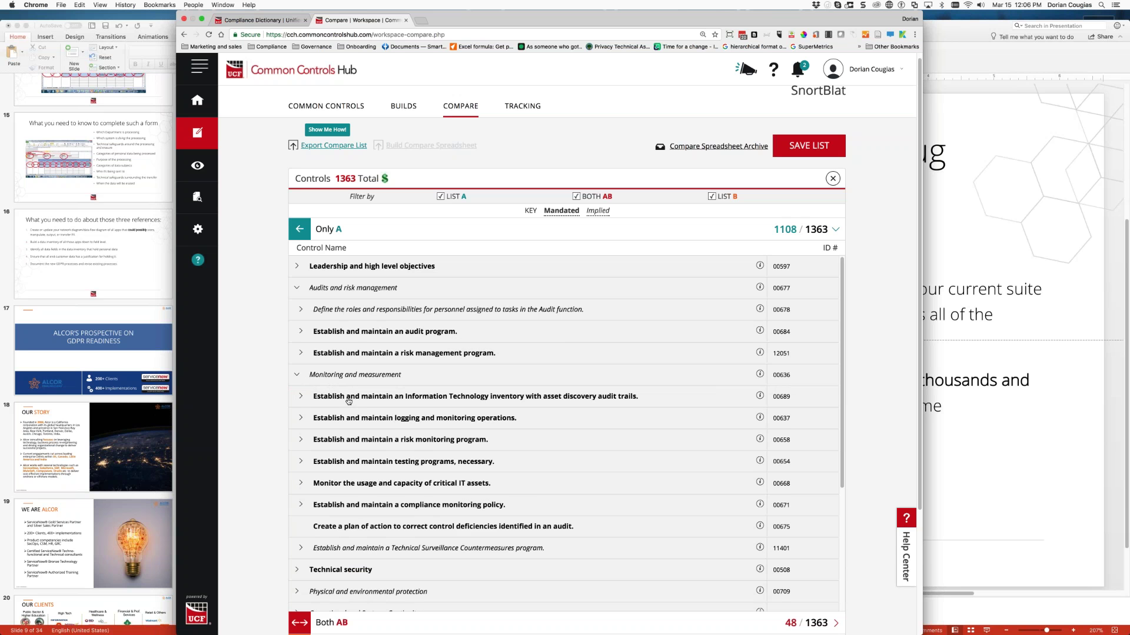
{"action": "scroll", "coordinate": [350, 406], "scroll_direction": "down", "scroll_amount": 5}
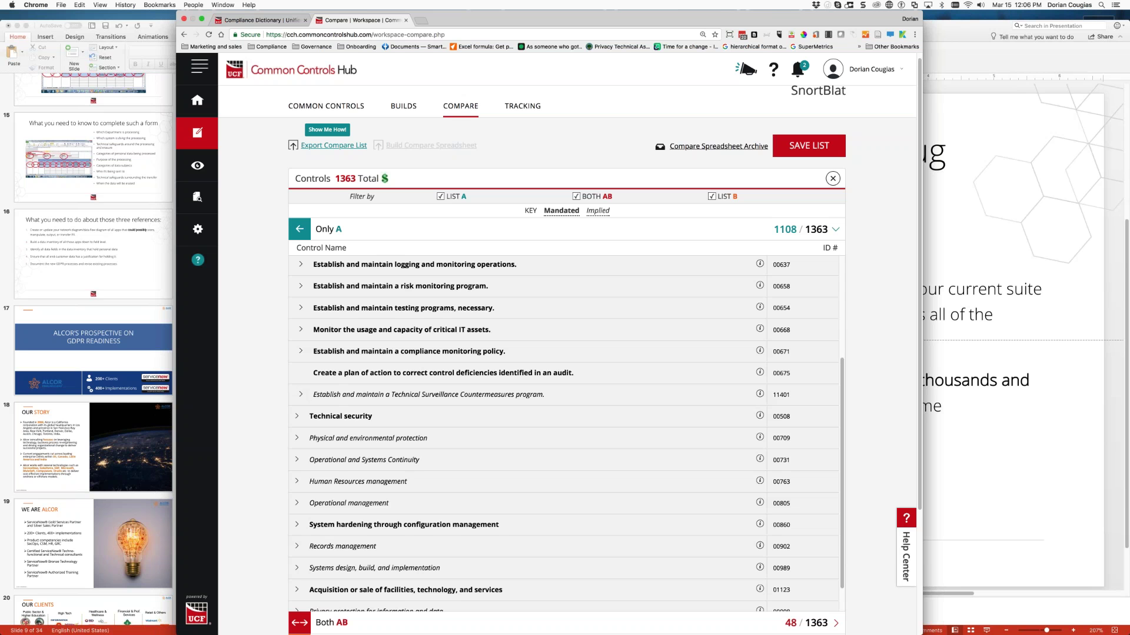
{"action": "left_click", "coordinate": [303, 396]}
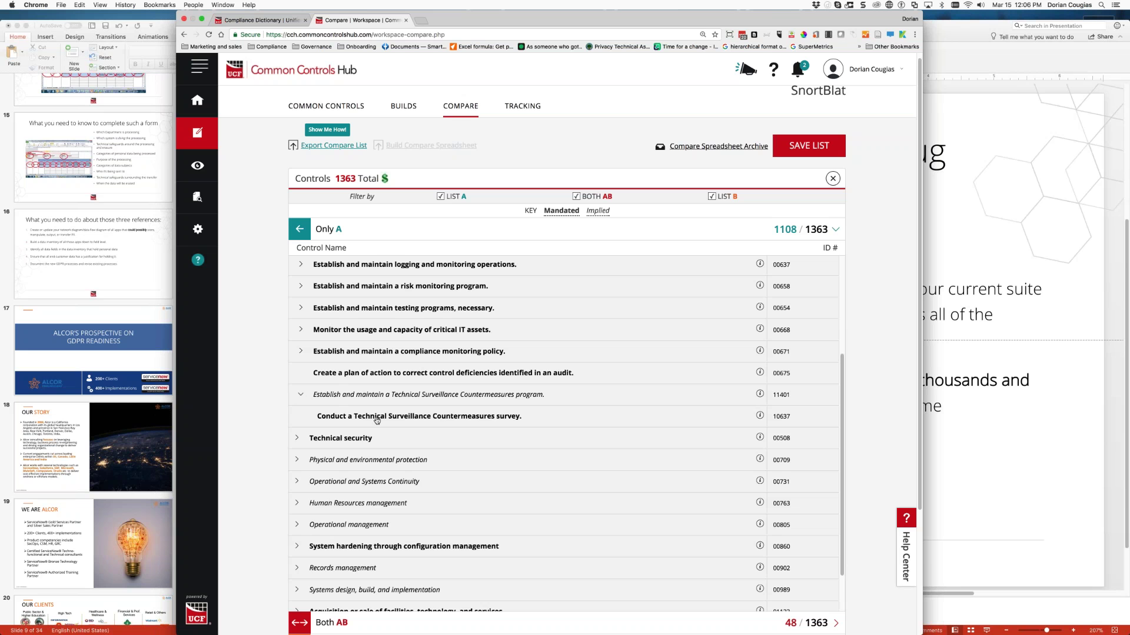